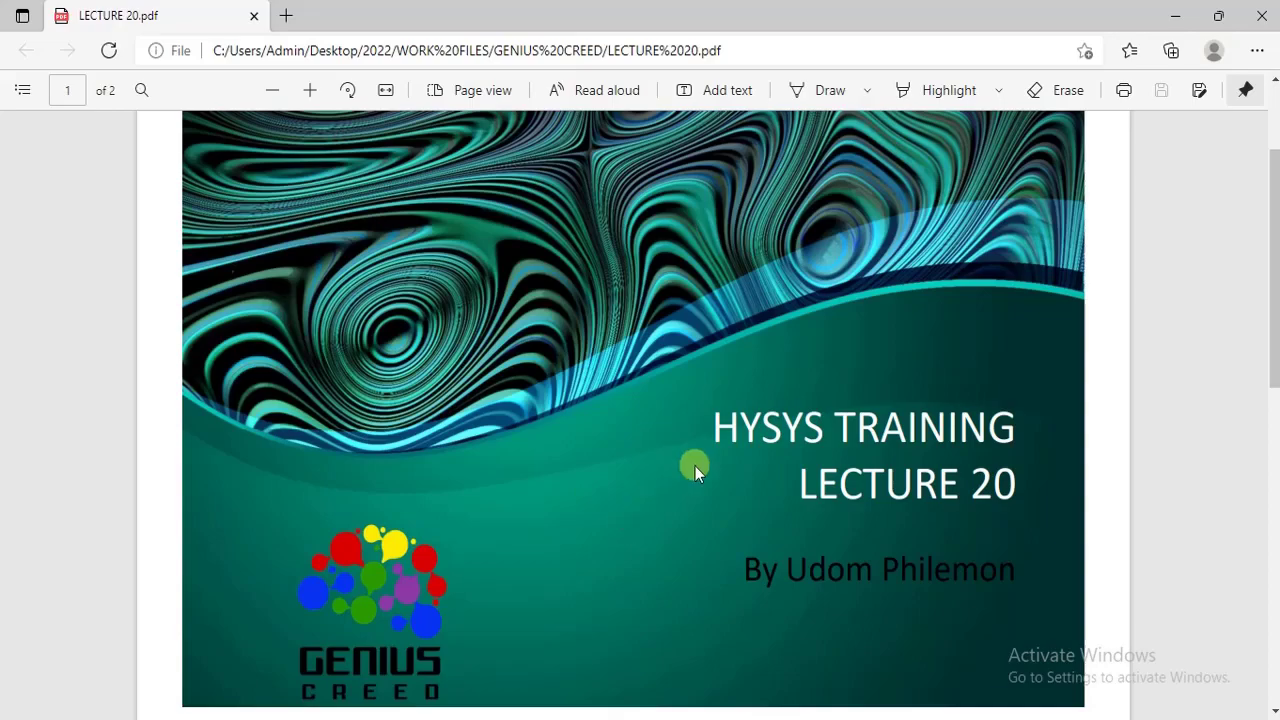
Step: Switch from the Edge PDF to the Aspen HYSYS refinery flowsheet window
click(806, 712)
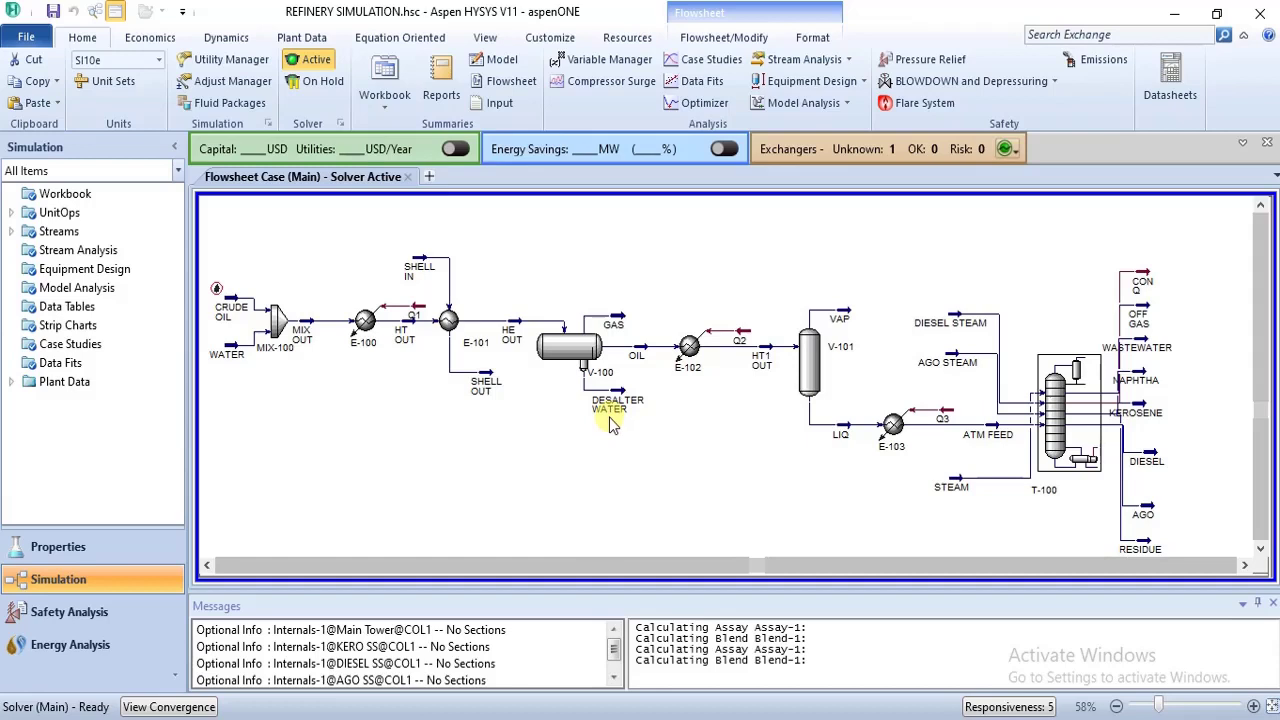
mouse_move(613, 423)
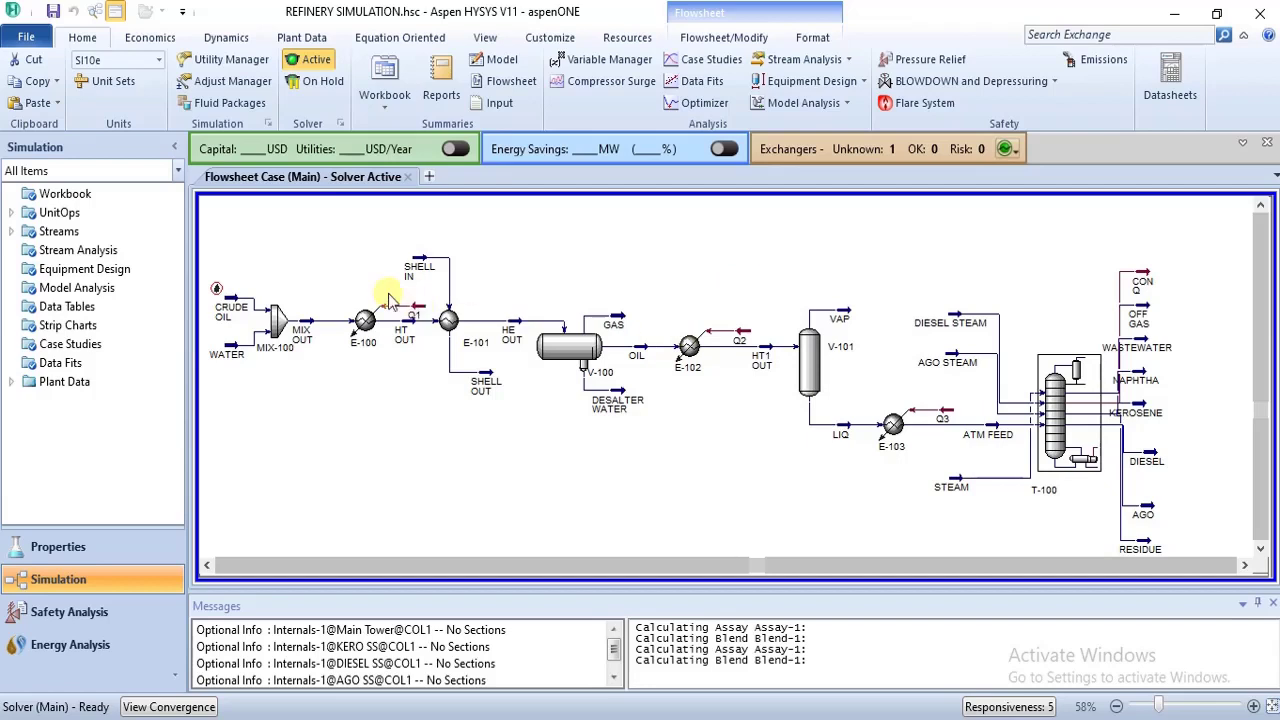
mouse_move(590, 348)
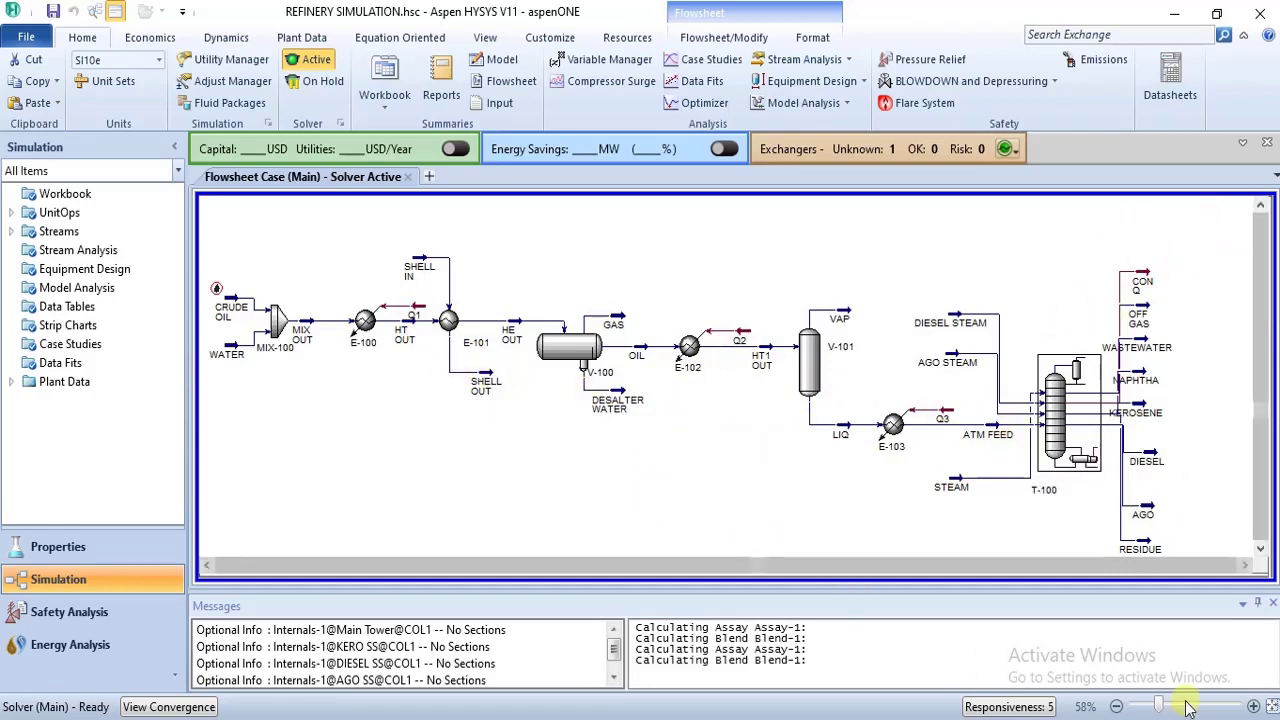
Step: Zoom the flowsheet in twice and pan between T-100's products and MIX-100, E-100, E-101
click(1253, 707)
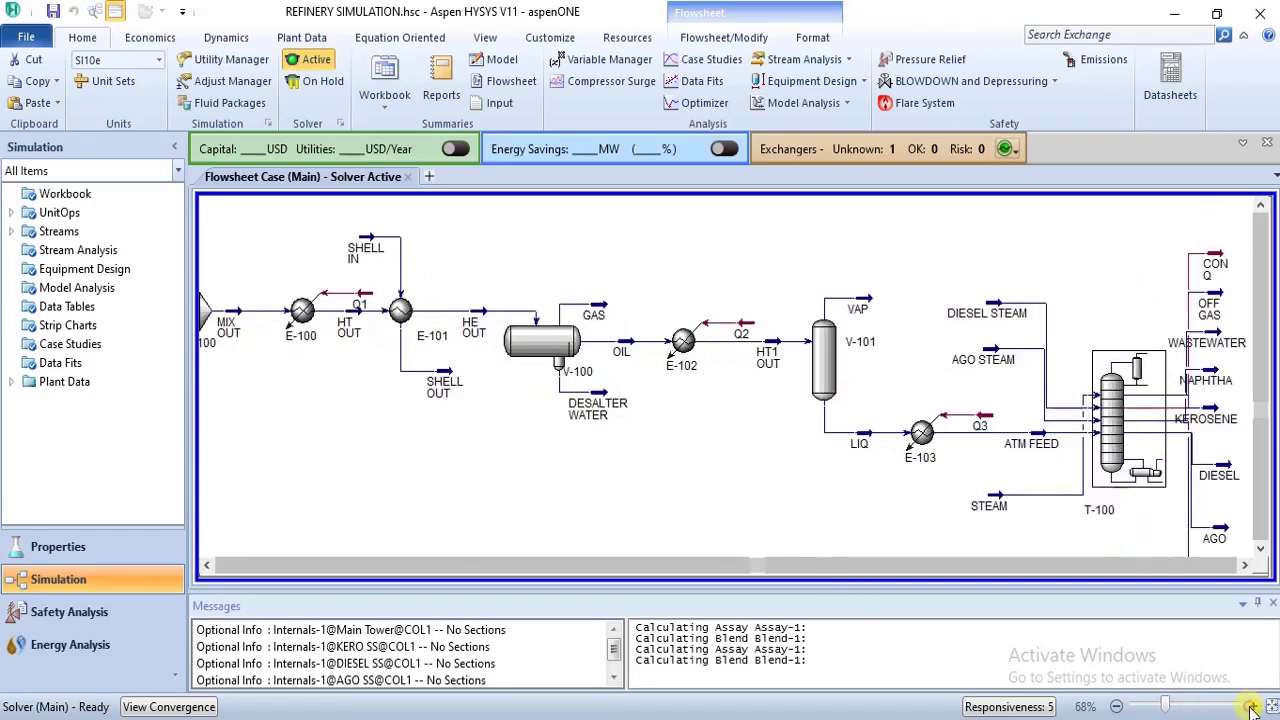
click(1253, 707)
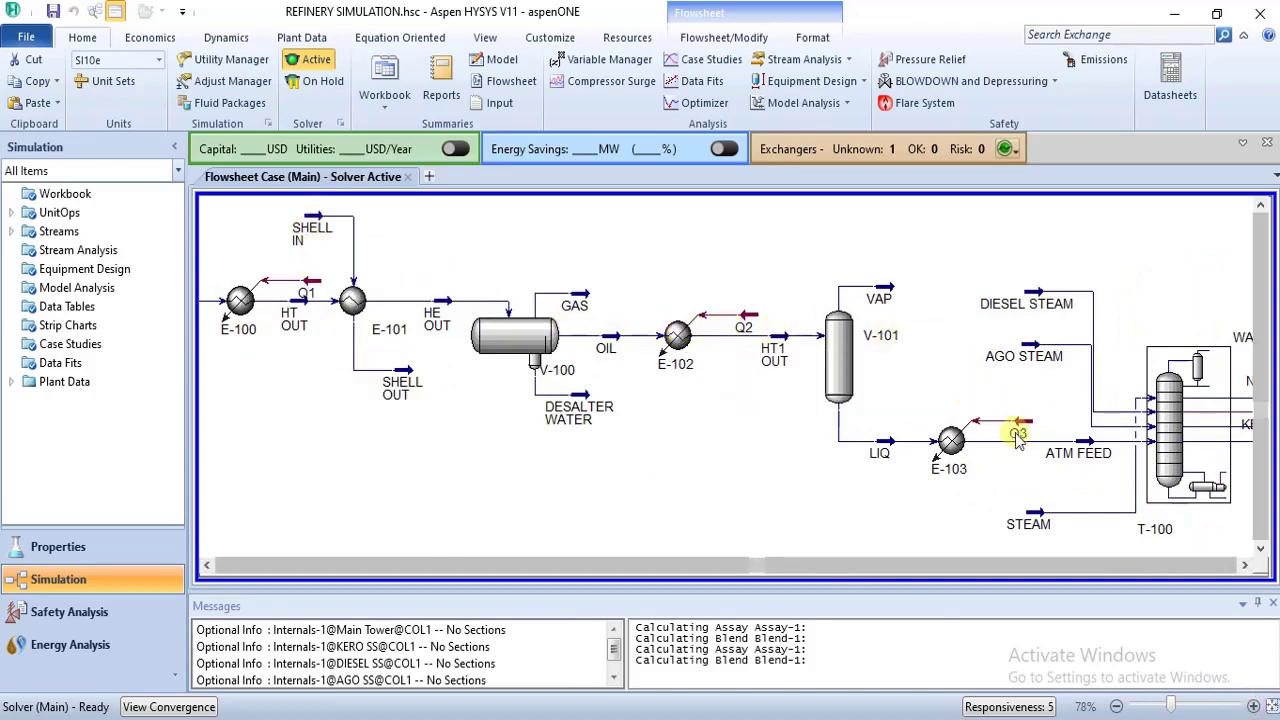
click(1249, 565)
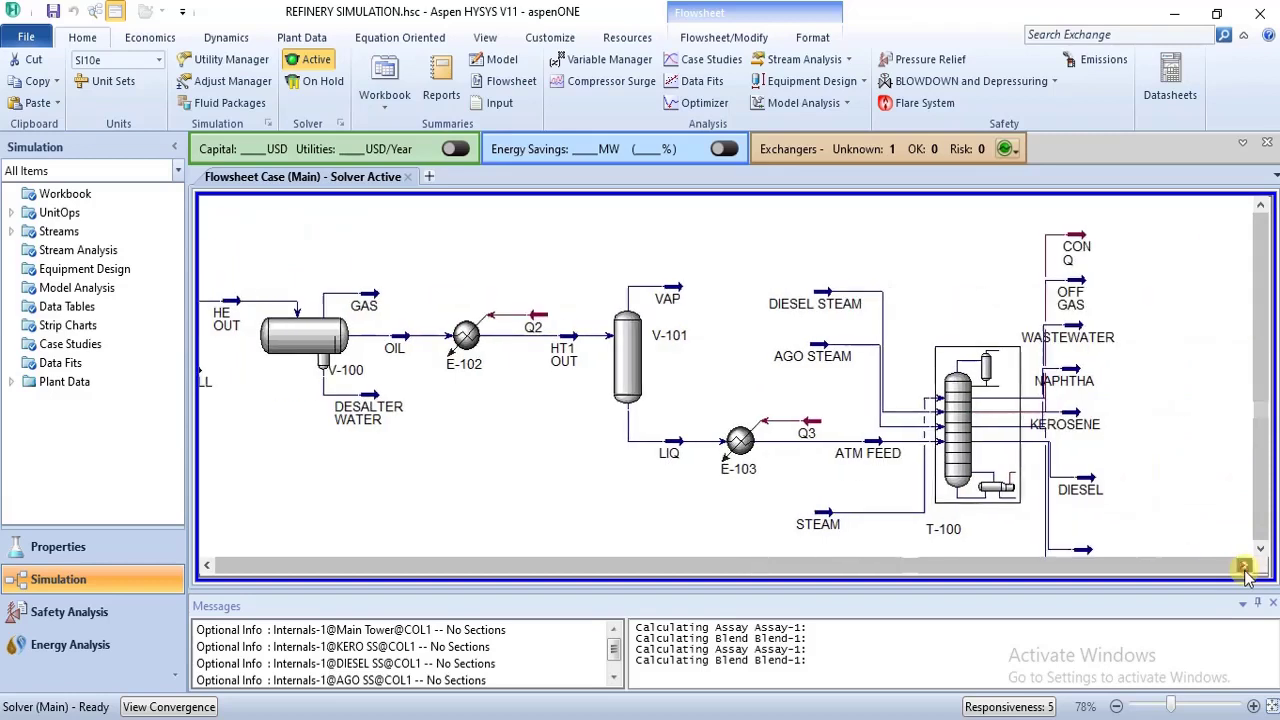
click(205, 566)
click(205, 566)
click(205, 566)
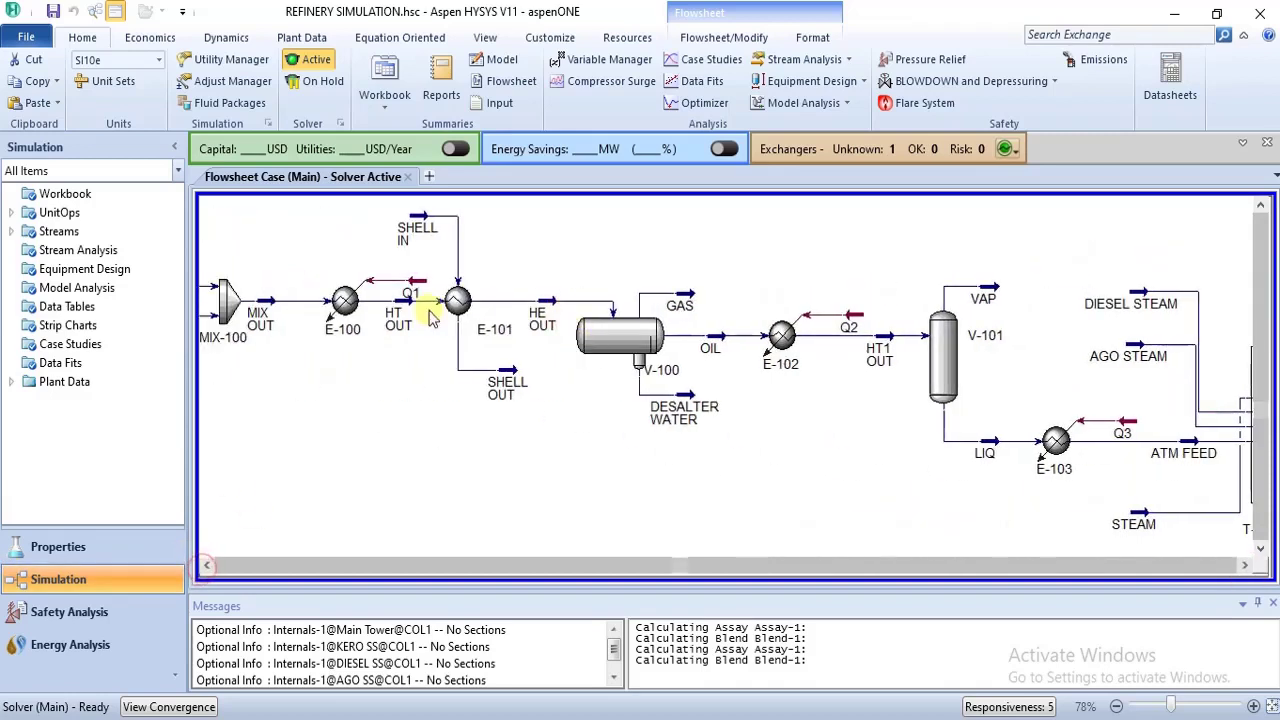
Step: Pan right to column T-100, then back left to MIX-100, E-100 and SHELL IN
mouse_move(340, 312)
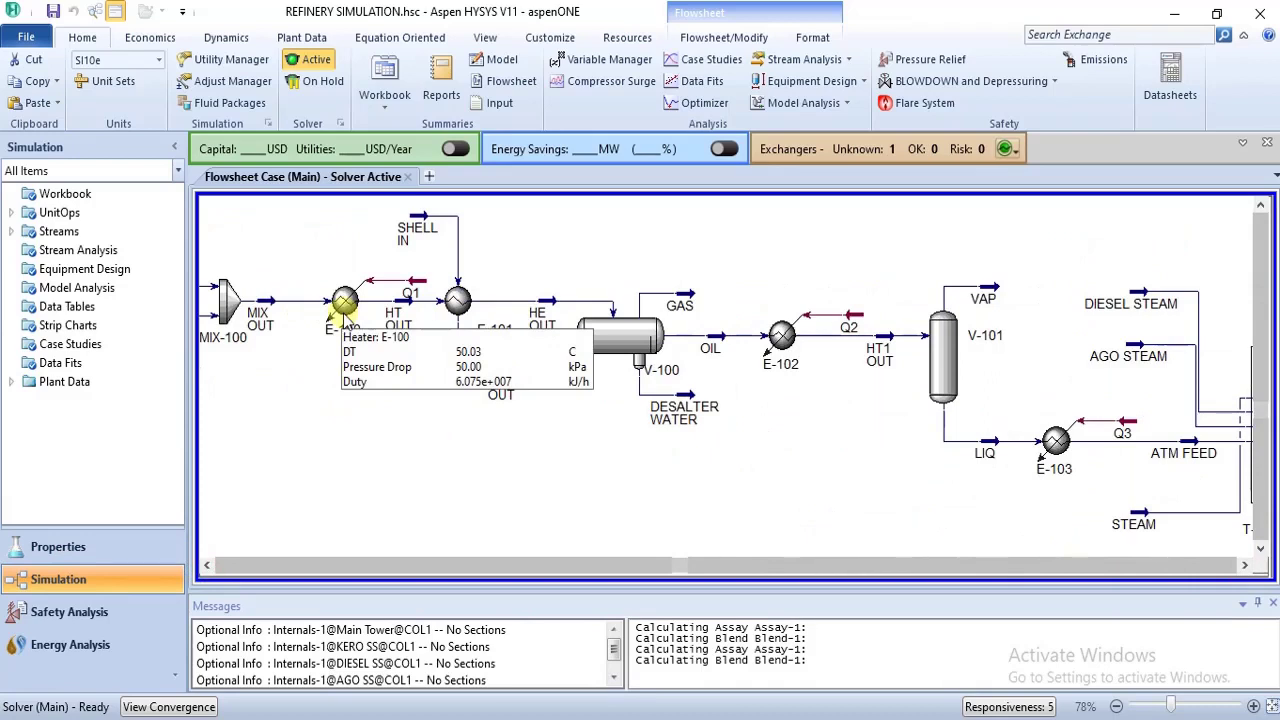
mouse_move(797, 357)
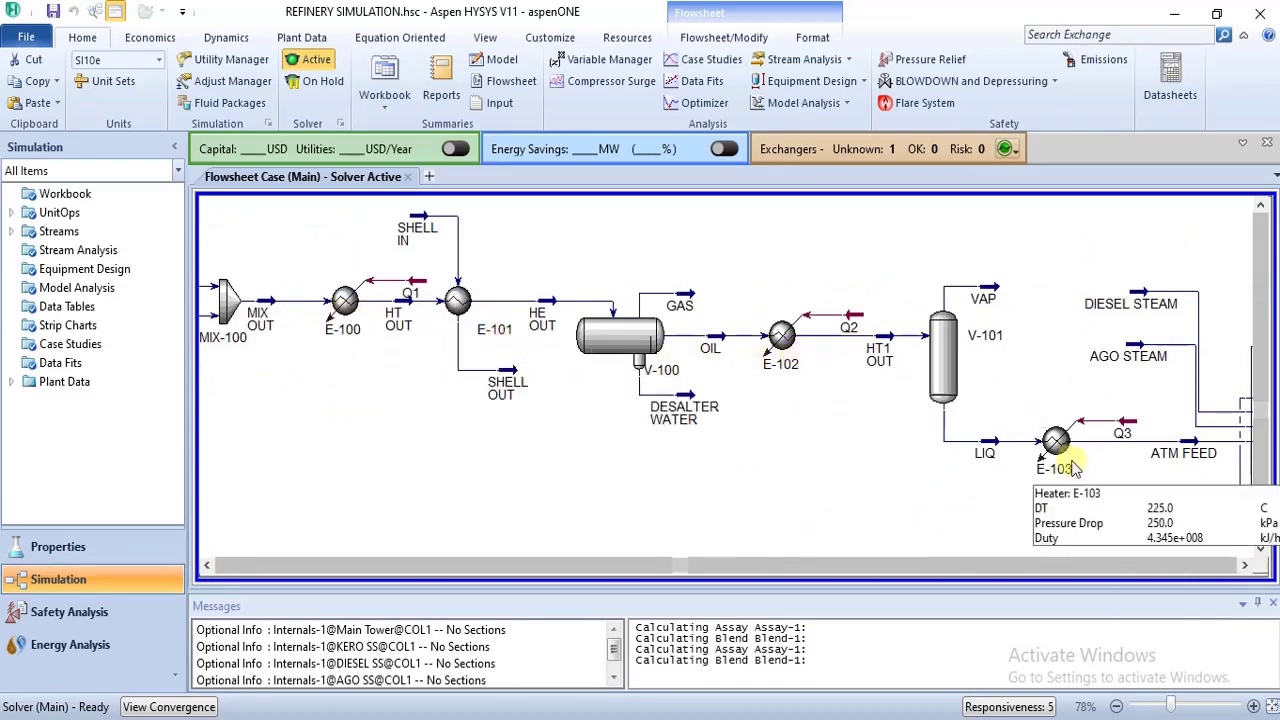
click(1245, 565)
click(1245, 565)
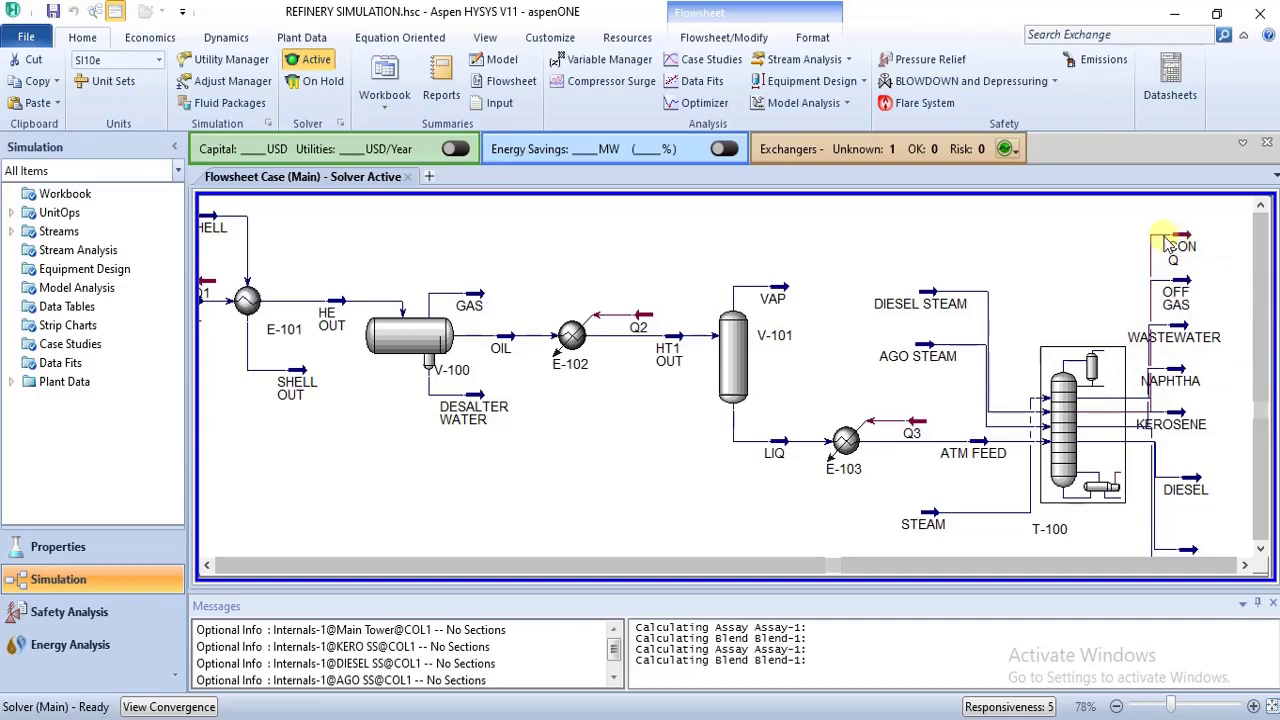
mouse_move(1183, 255)
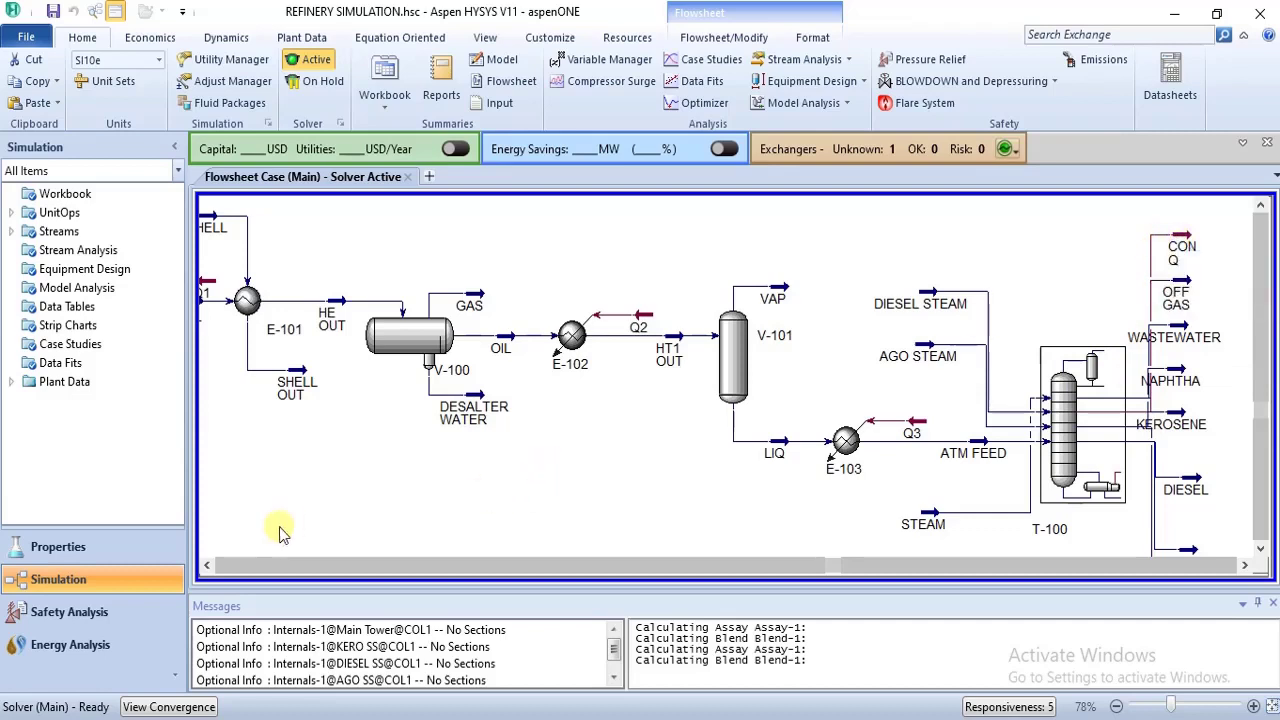
click(207, 564)
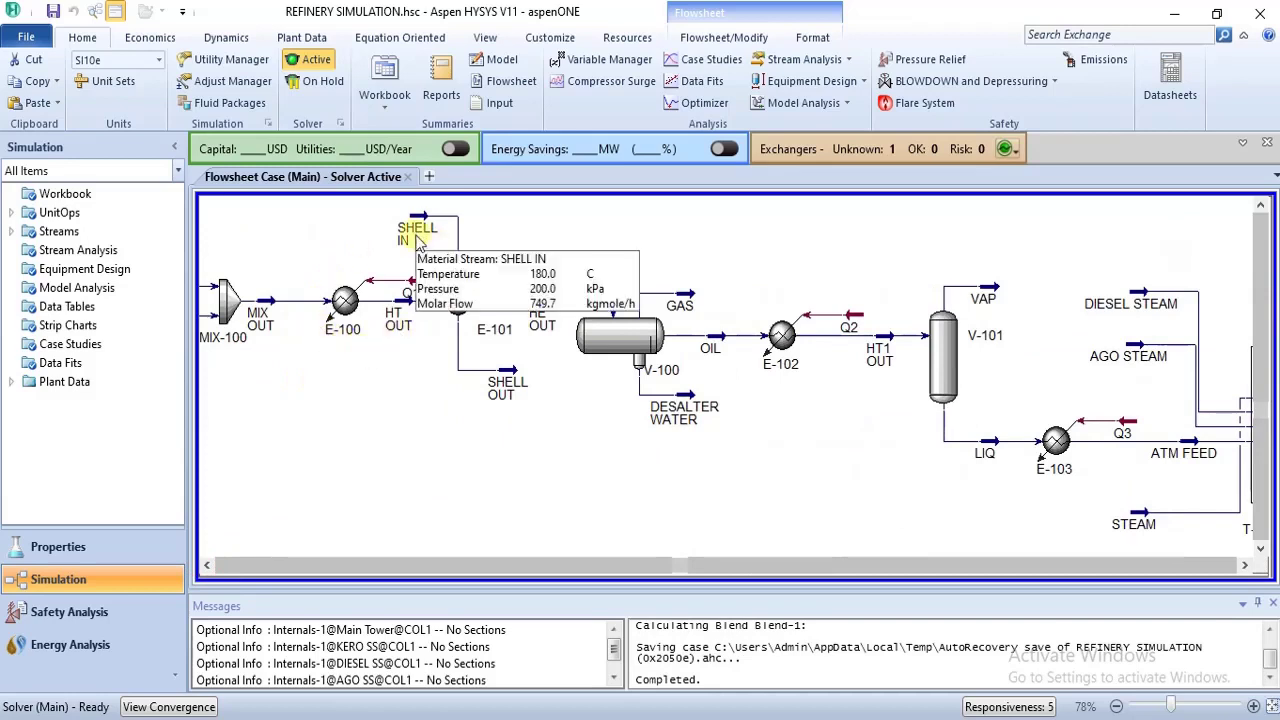
Step: Pan to T-100's products, then back to MIX-100 and E-100 to inspect HT OUT at 65.00 C
mouse_move(437, 288)
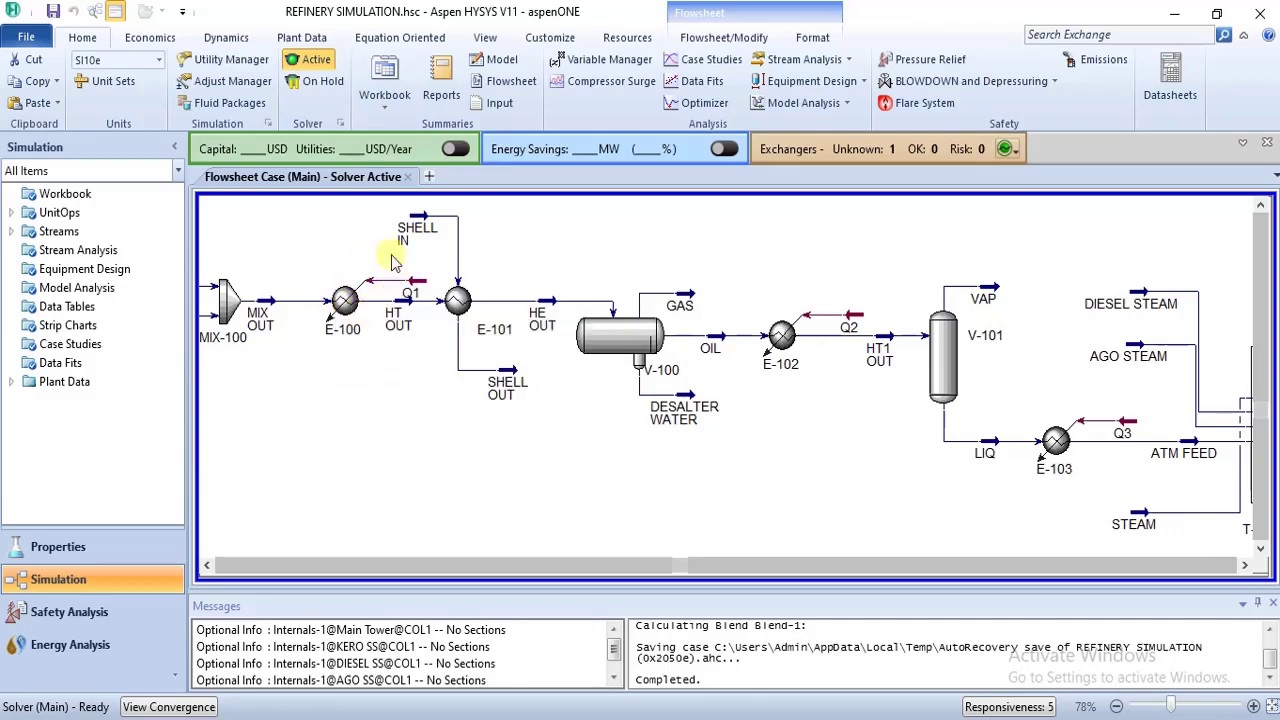
click(1246, 565)
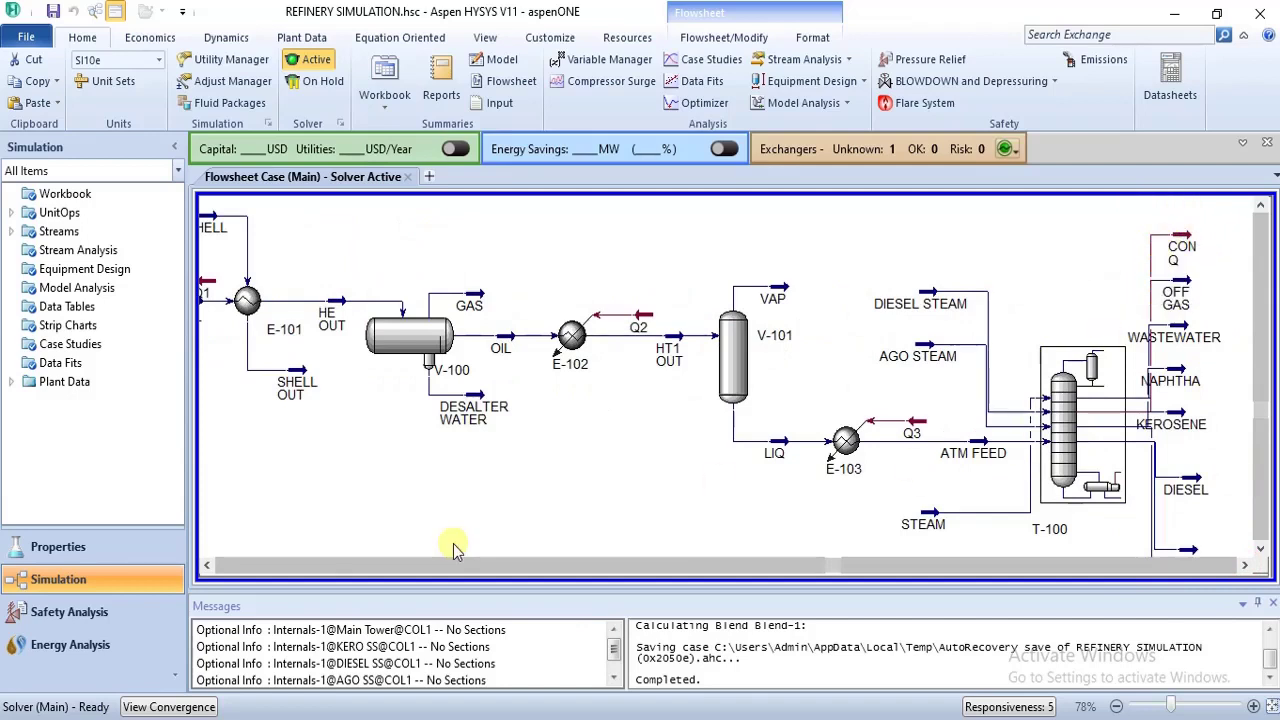
click(207, 567)
click(207, 567)
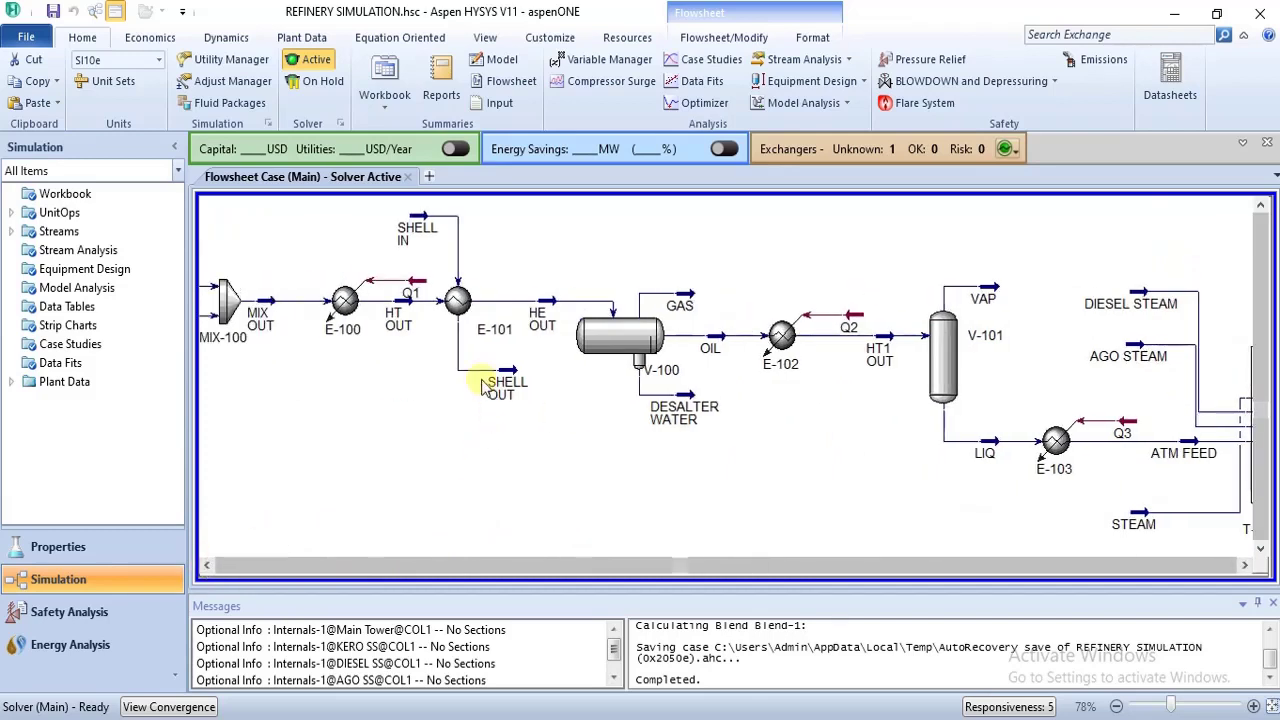
mouse_move(403, 284)
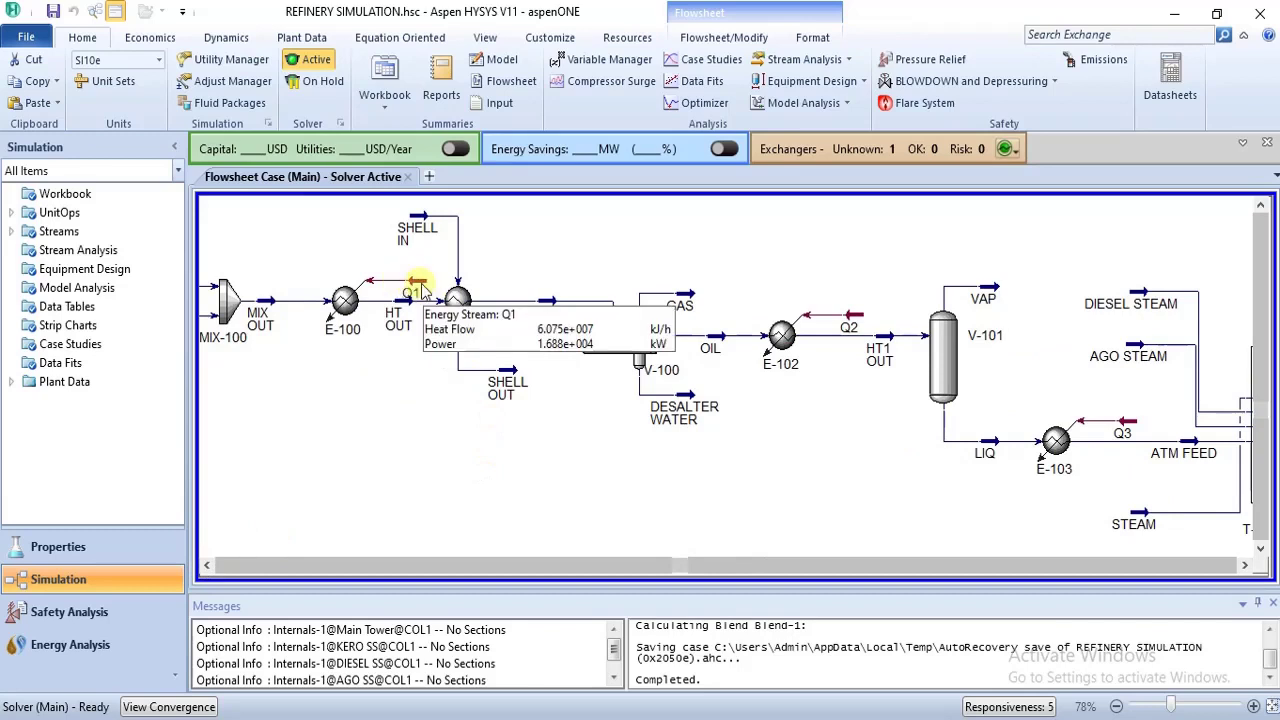
mouse_move(347, 312)
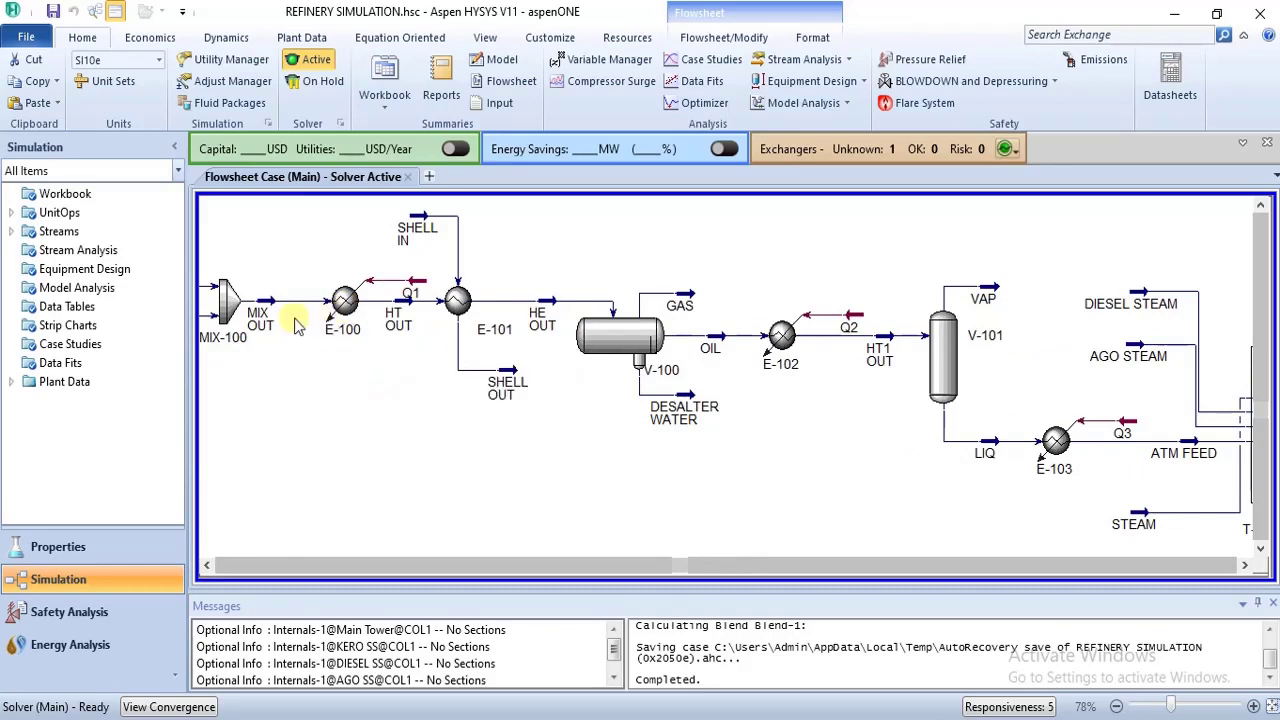
mouse_move(268, 318)
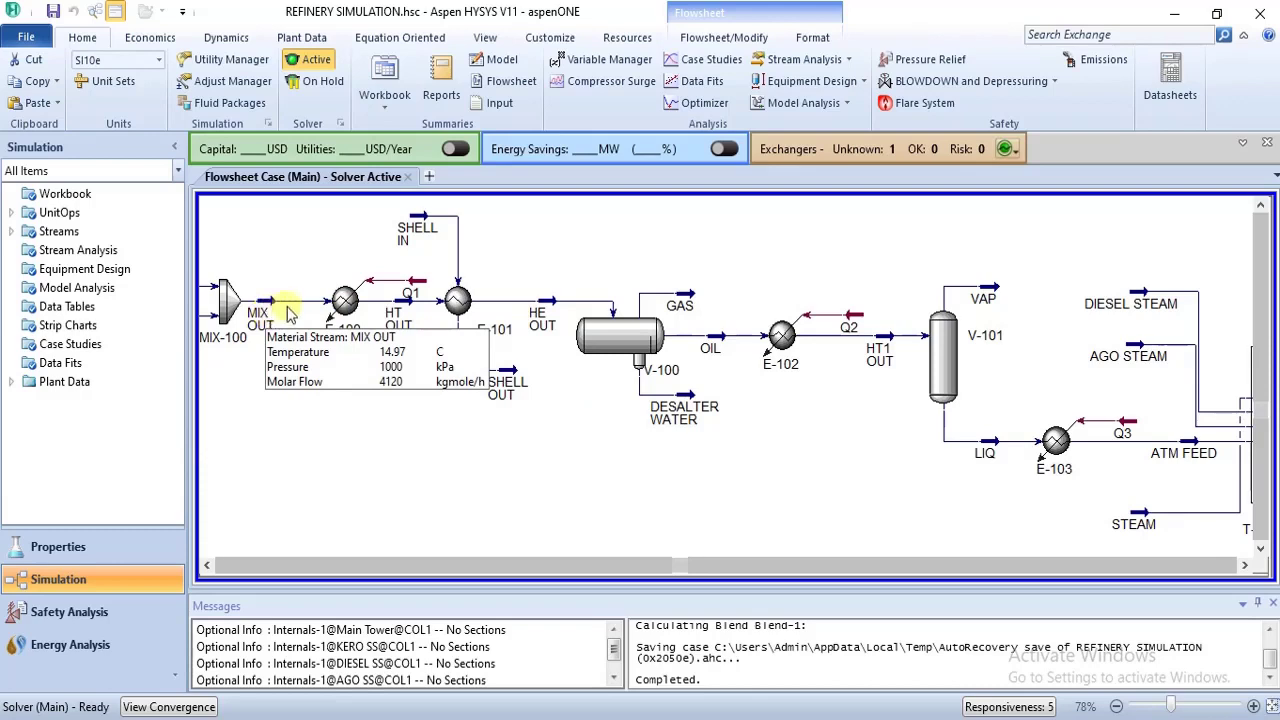
mouse_move(412, 314)
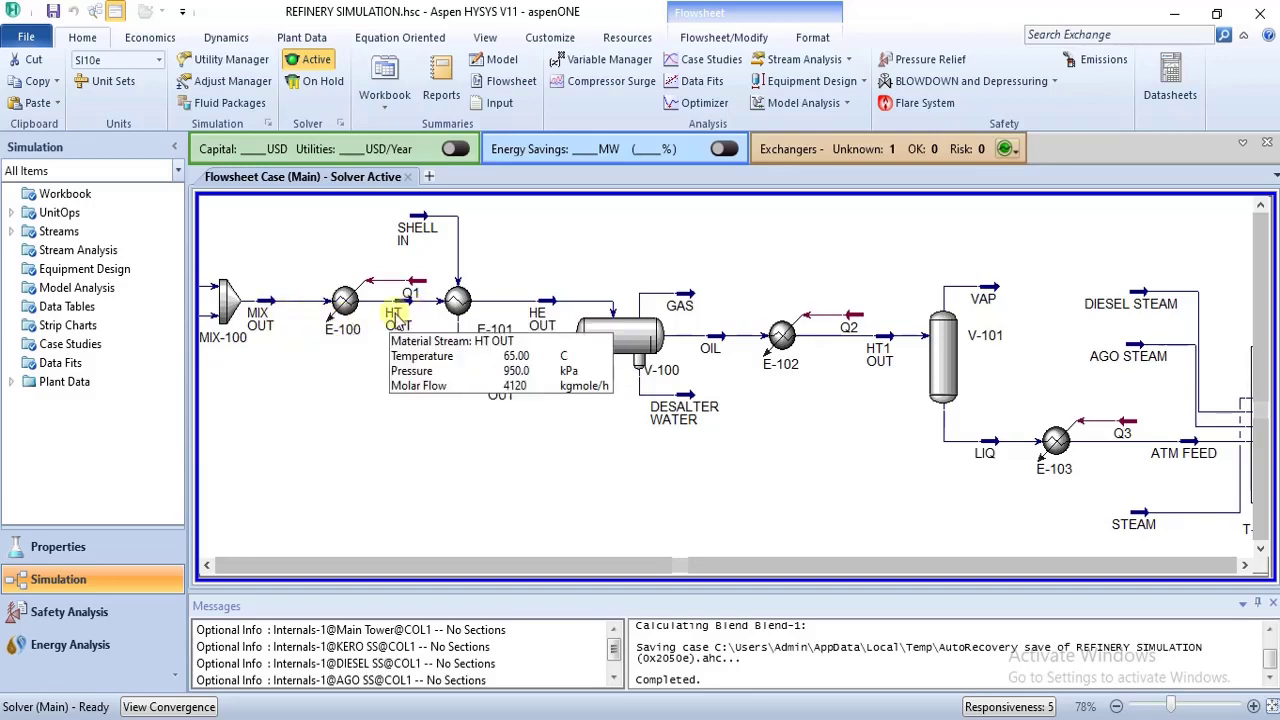
mouse_move(355, 339)
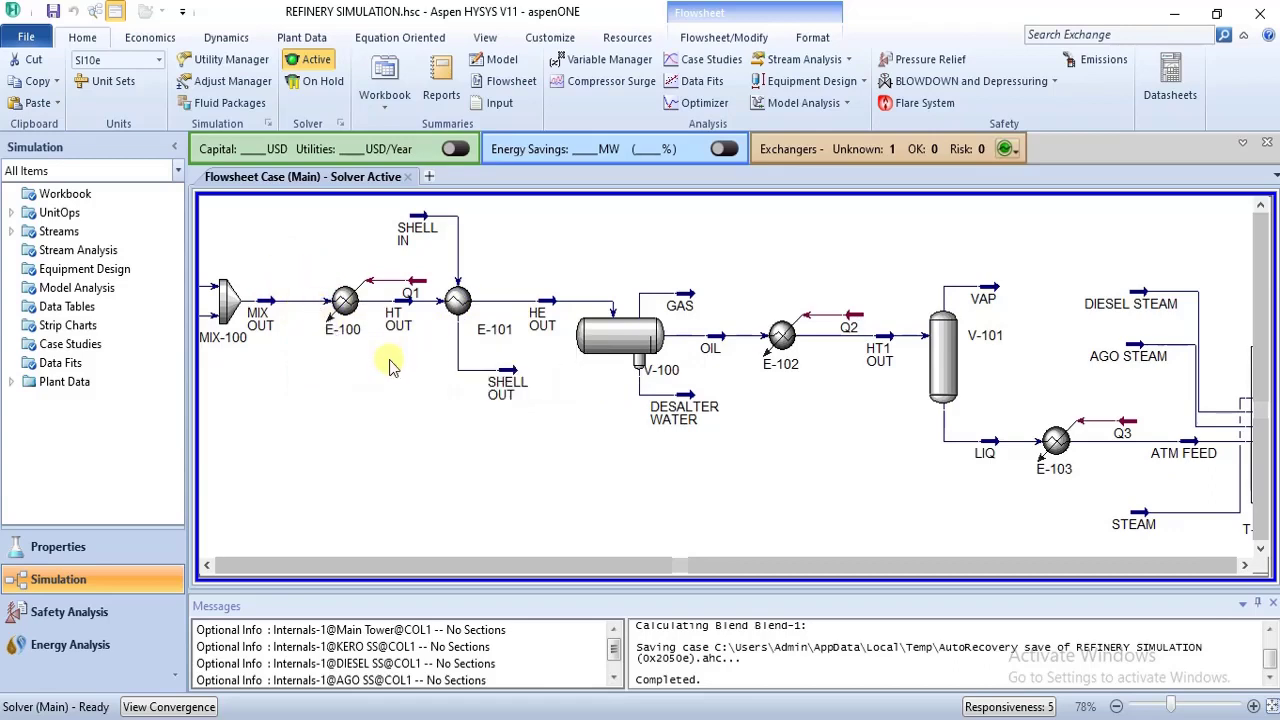
Step: Open energy stream Q1's properties and expand its Utility Type list
double_click(425, 288)
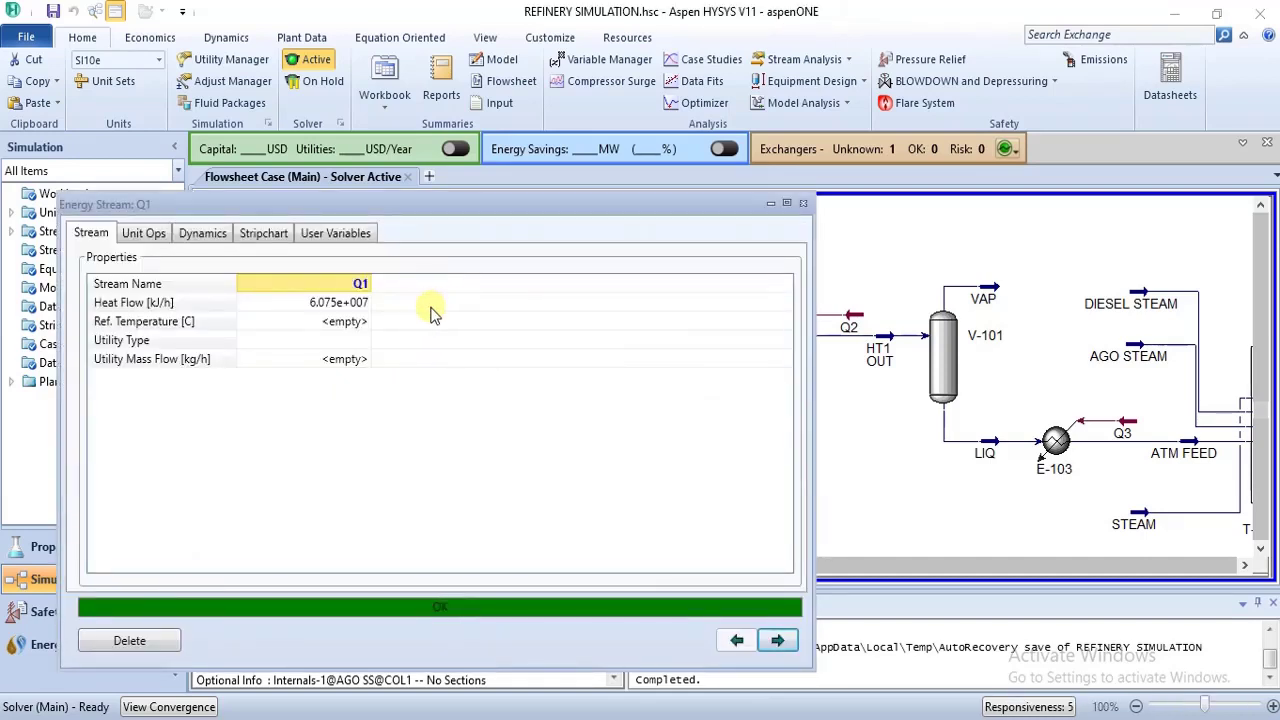
click(140, 342)
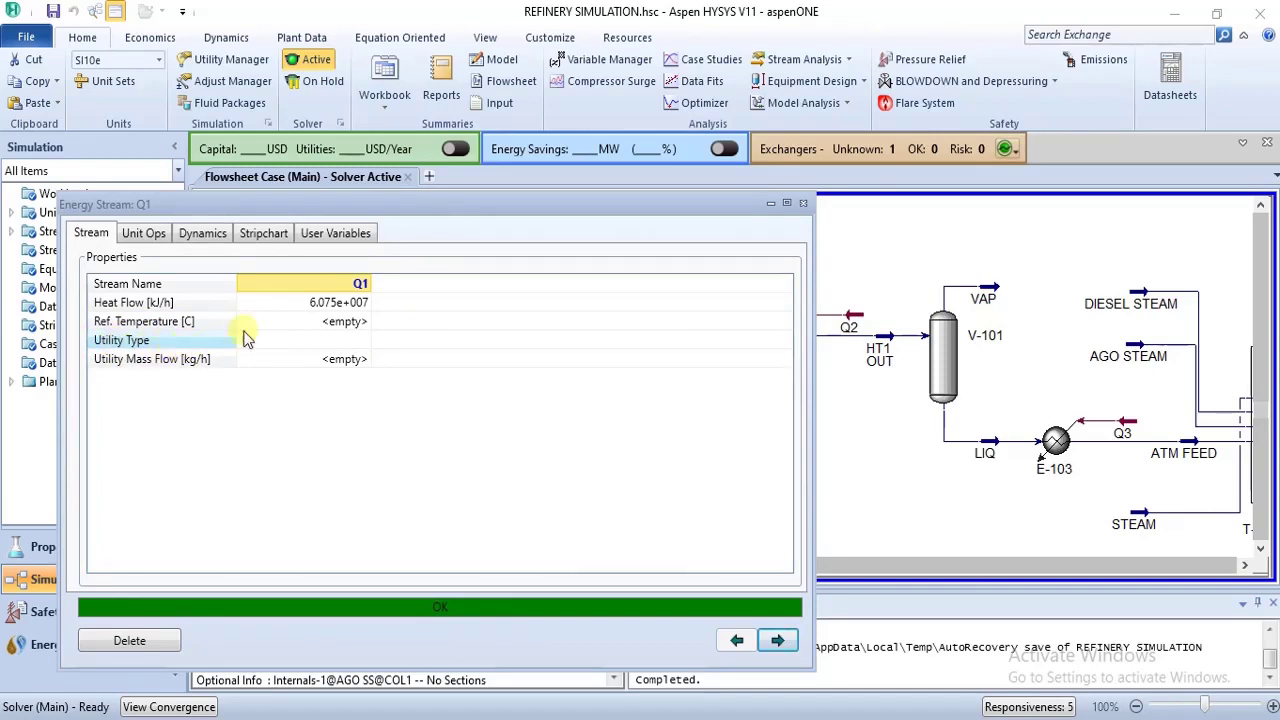
click(366, 341)
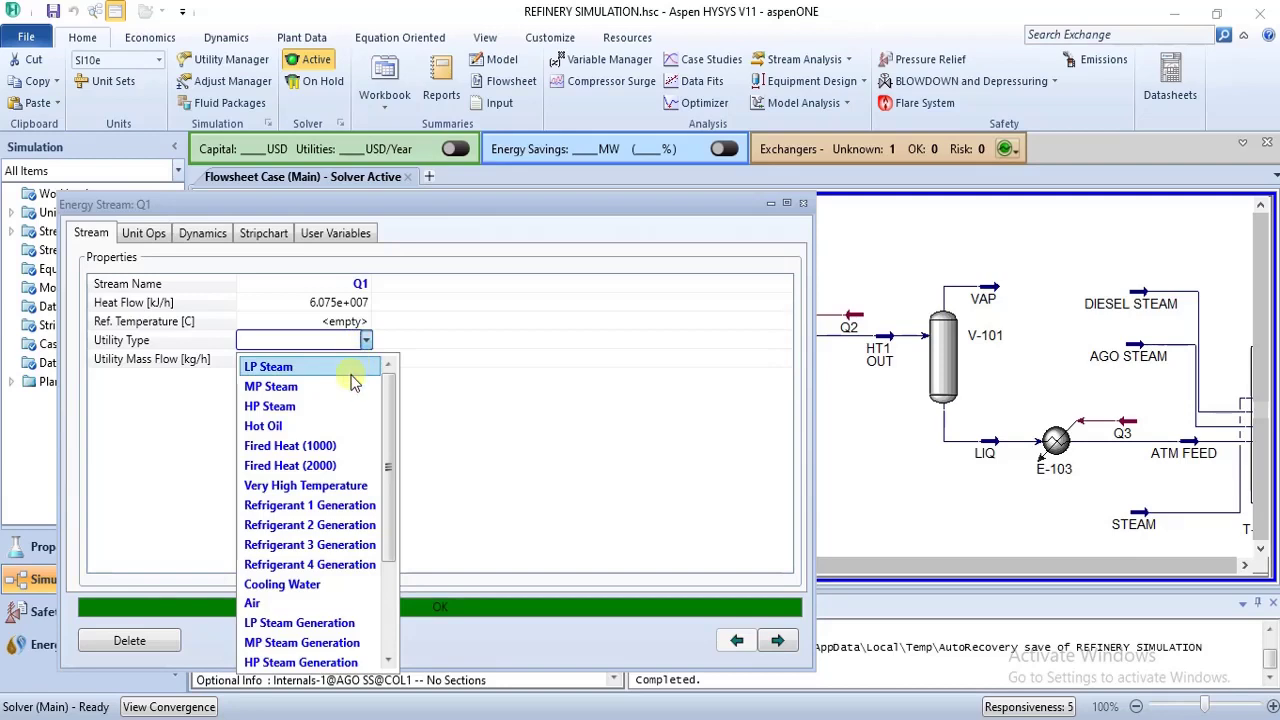
Step: Set Q1's utility type to MP Steam, giving a 3.066e+004 kg/h utility mass flow
click(348, 396)
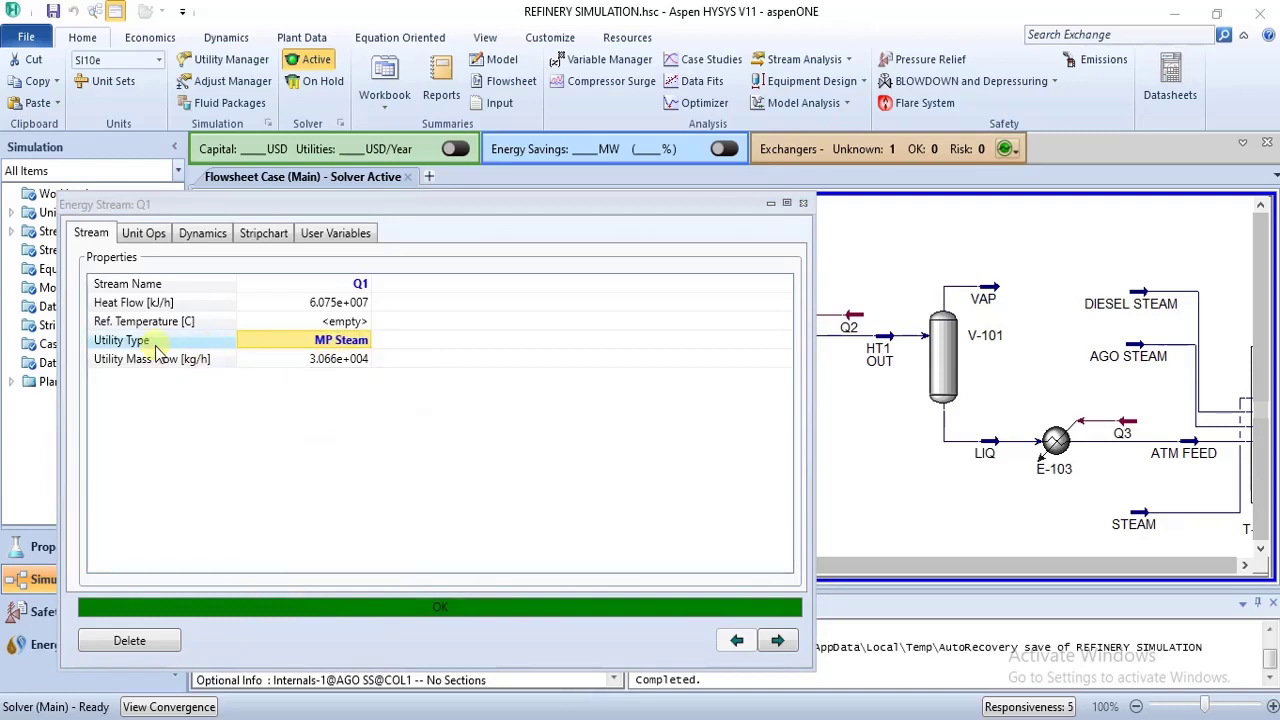
click(340, 341)
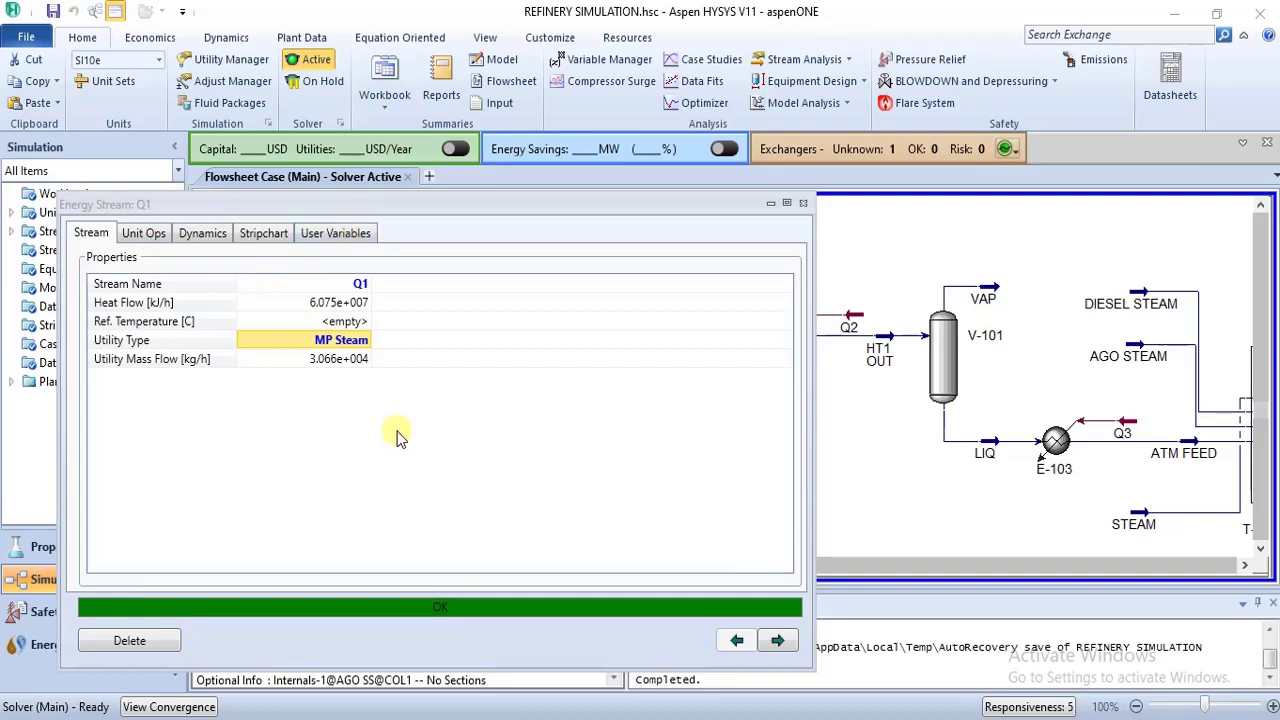
click(366, 341)
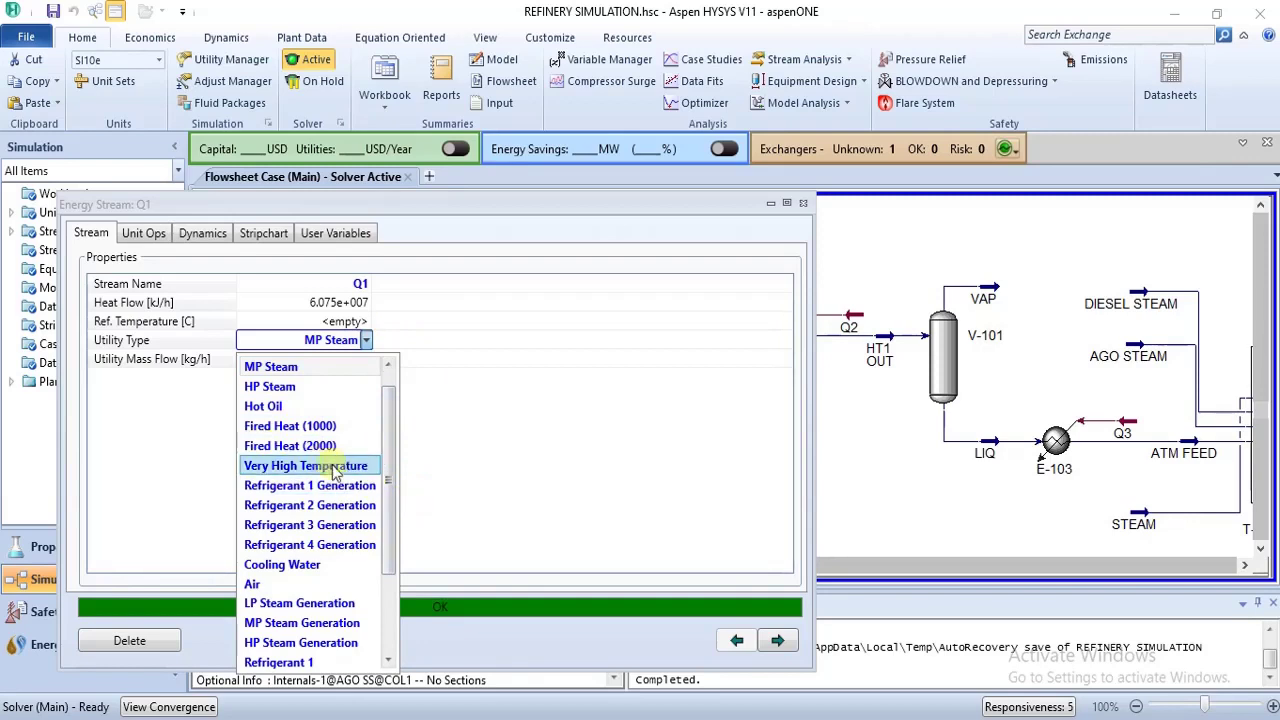
click(427, 418)
click(318, 341)
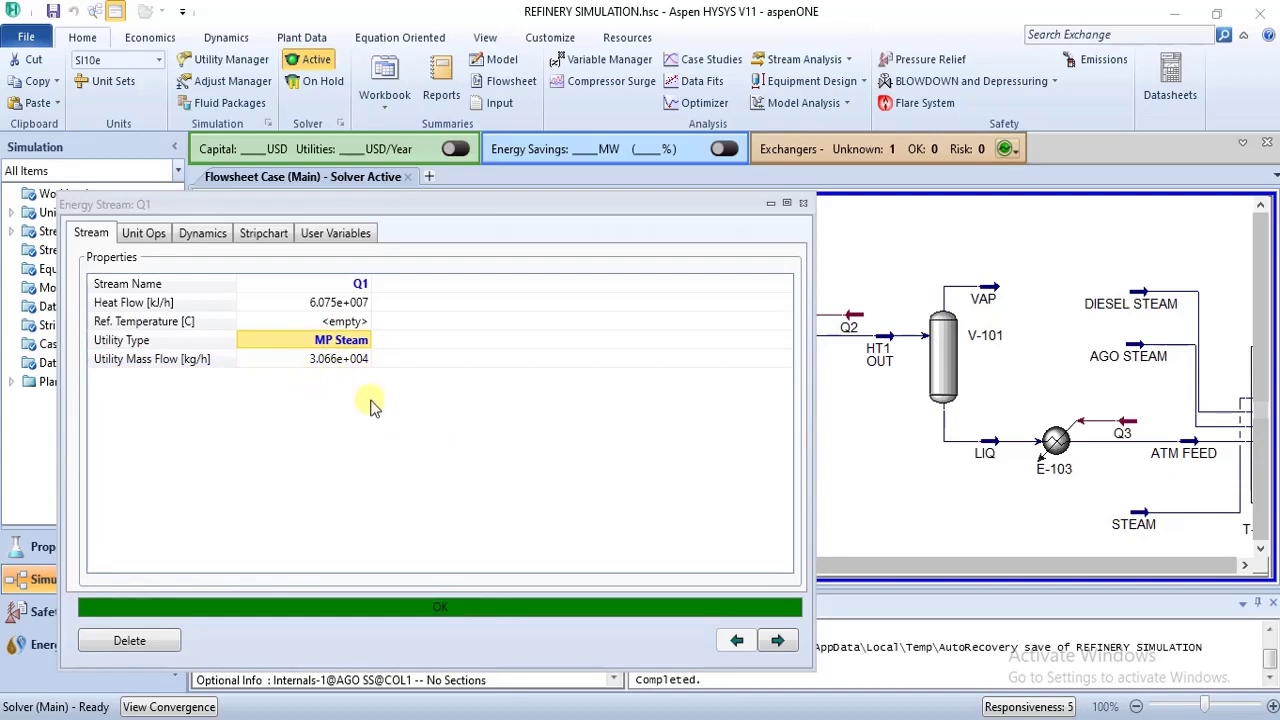
Step: Try MP Steam and then Hot Oil as Q1's utility type
click(366, 340)
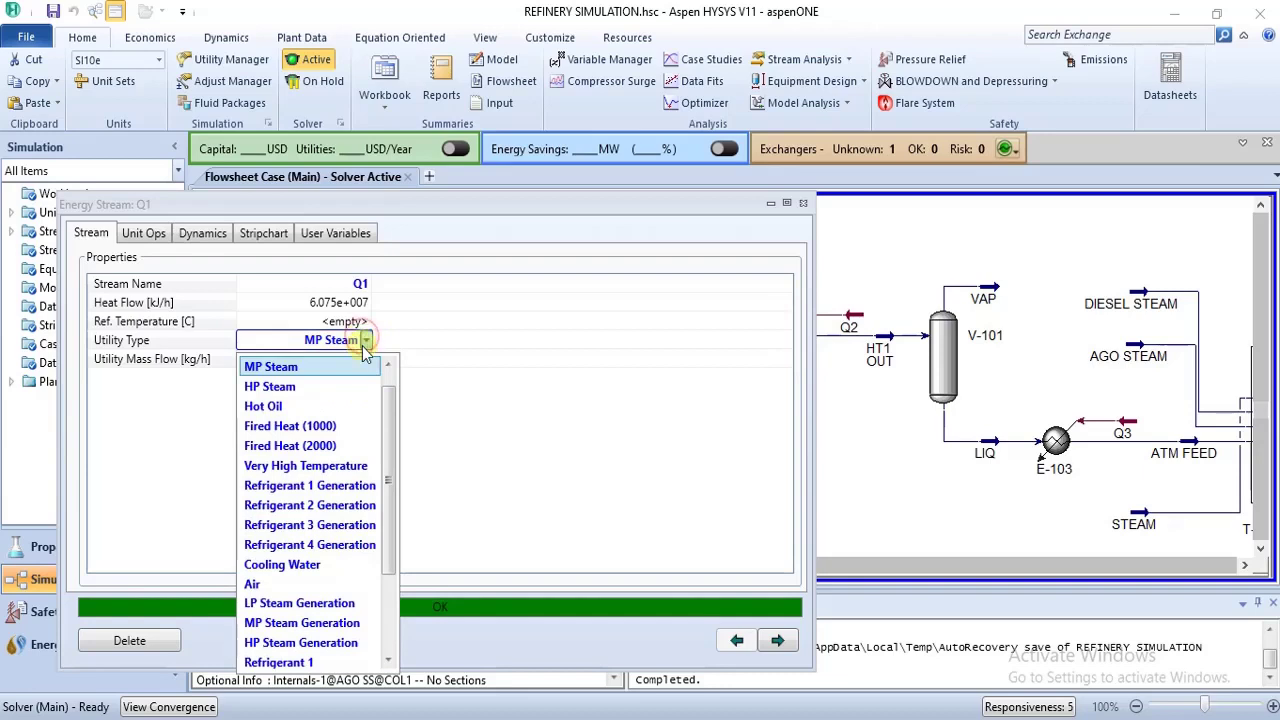
click(372, 367)
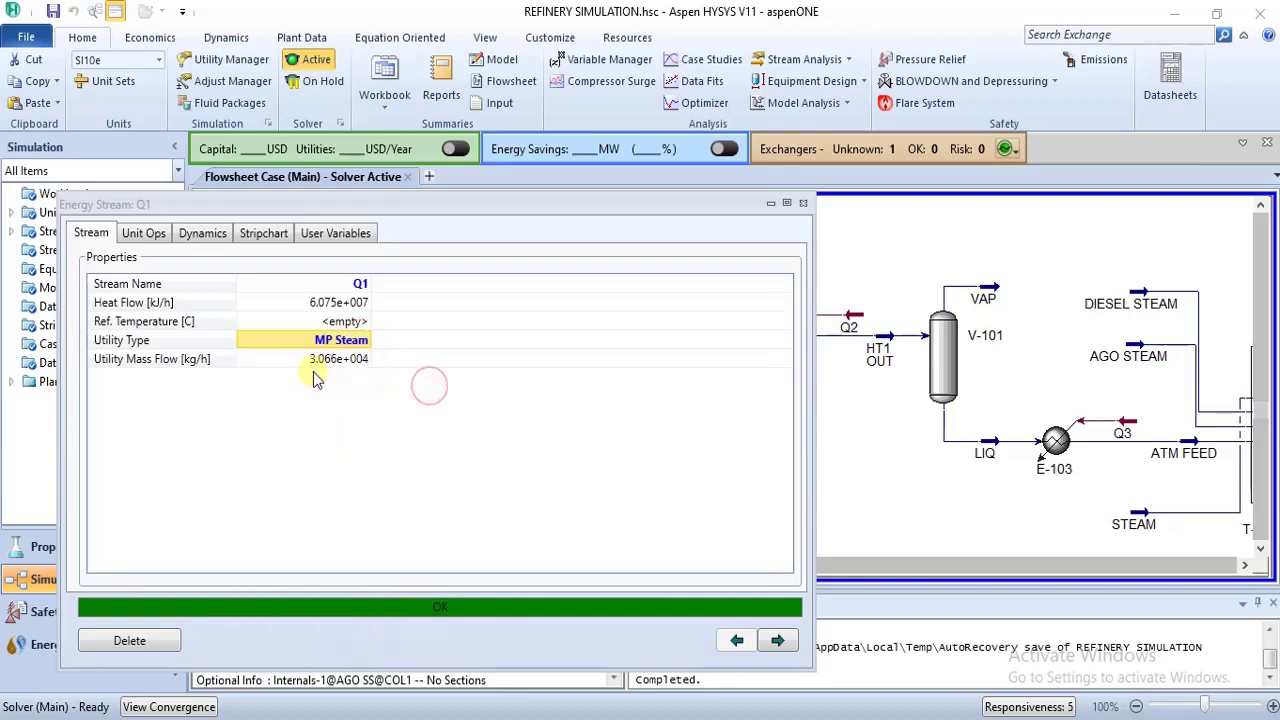
click(366, 340)
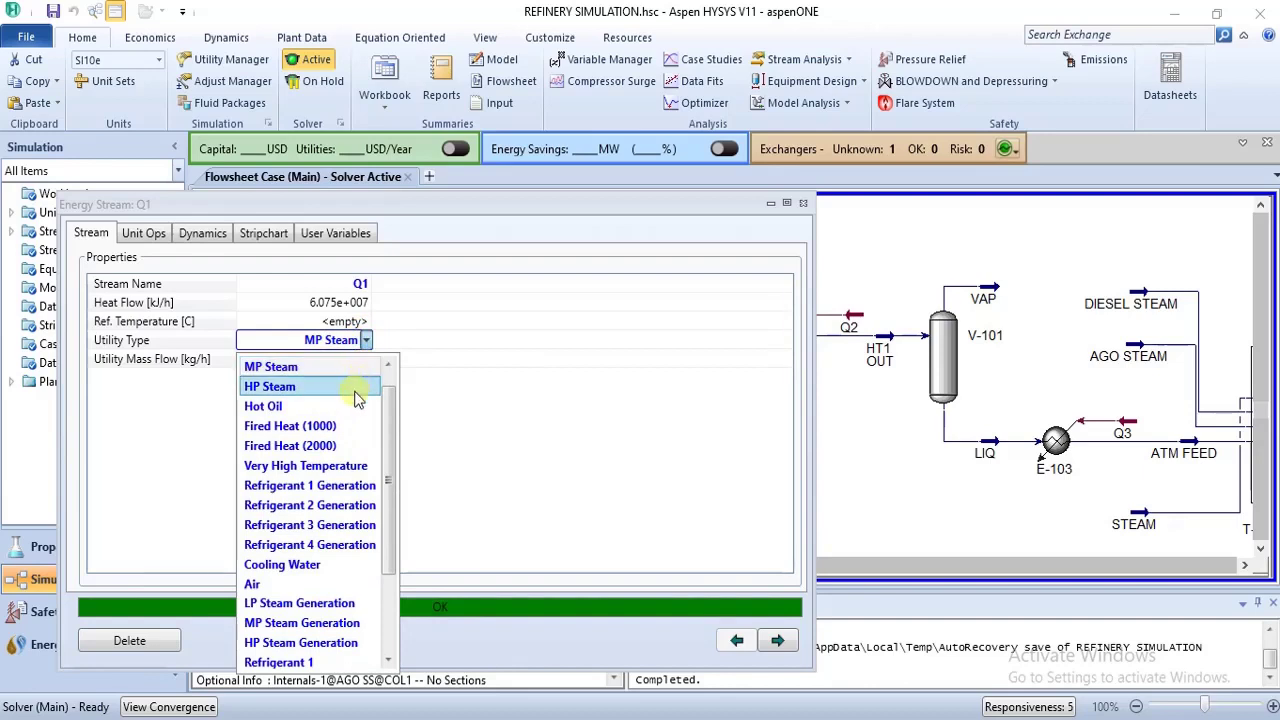
click(356, 406)
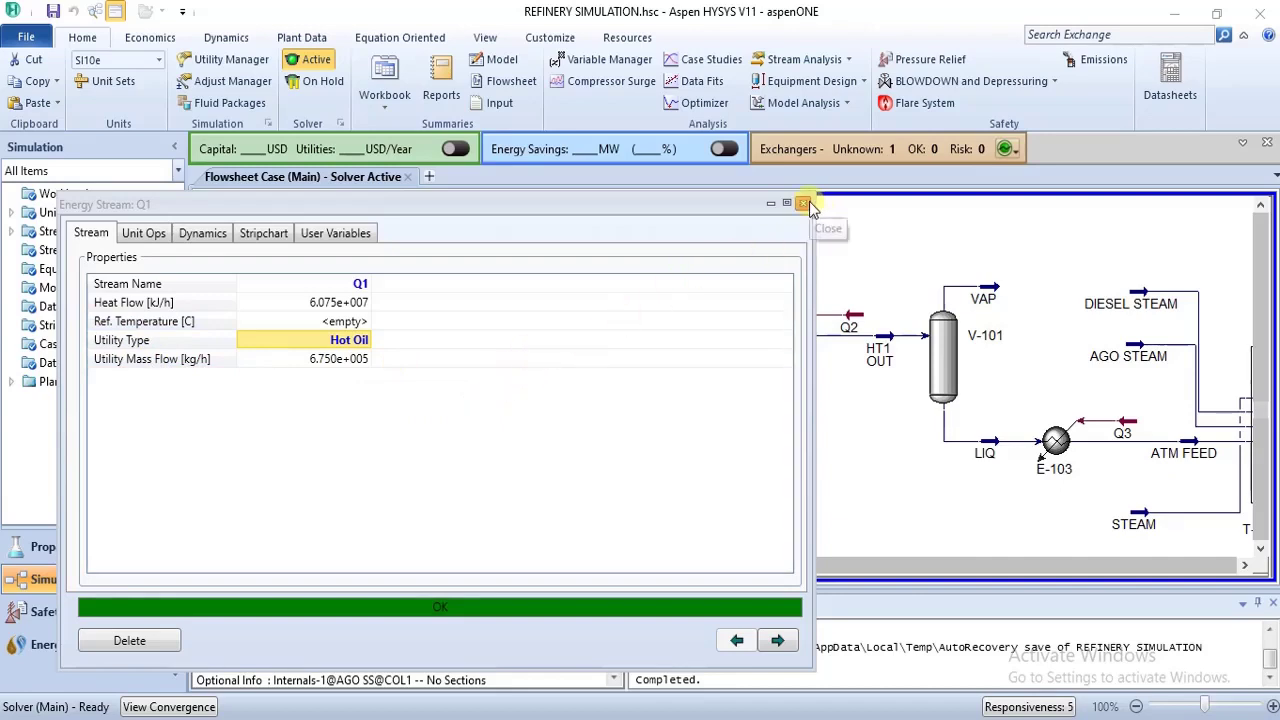
Step: Return Q1's utility type to MP Steam and close its properties window
click(362, 340)
click(366, 340)
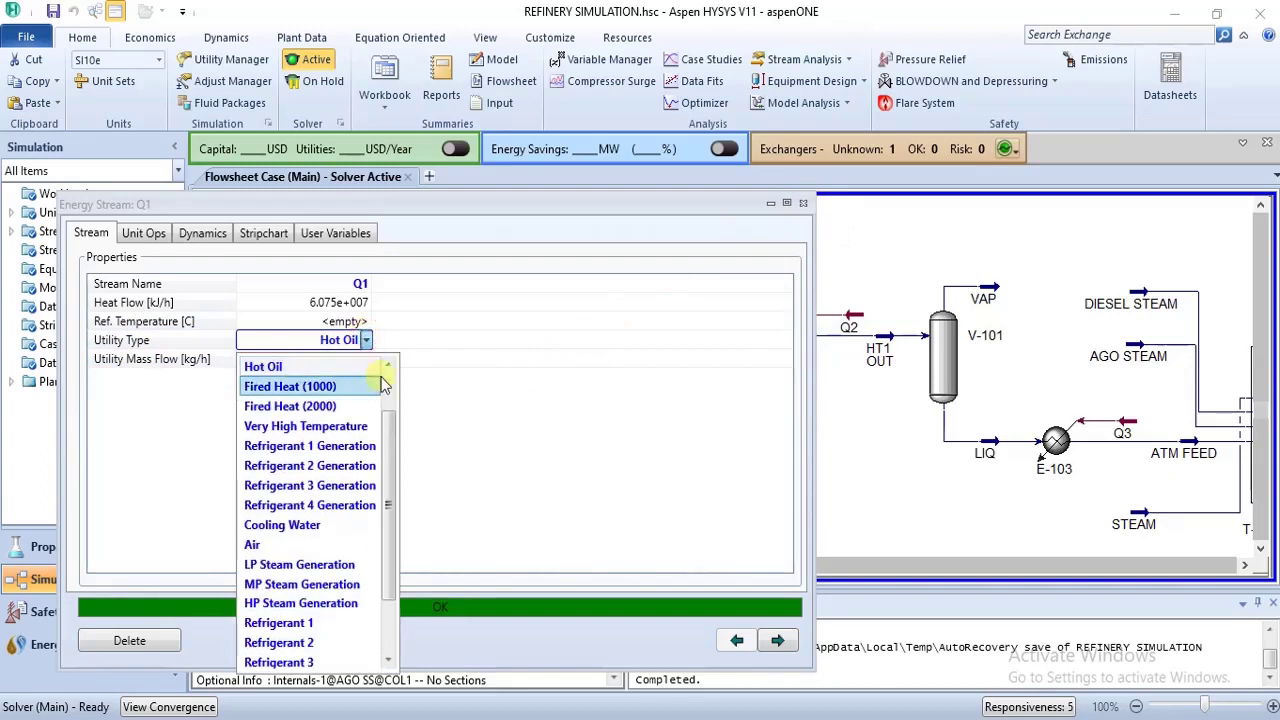
scroll(375, 386, up, 1)
click(335, 386)
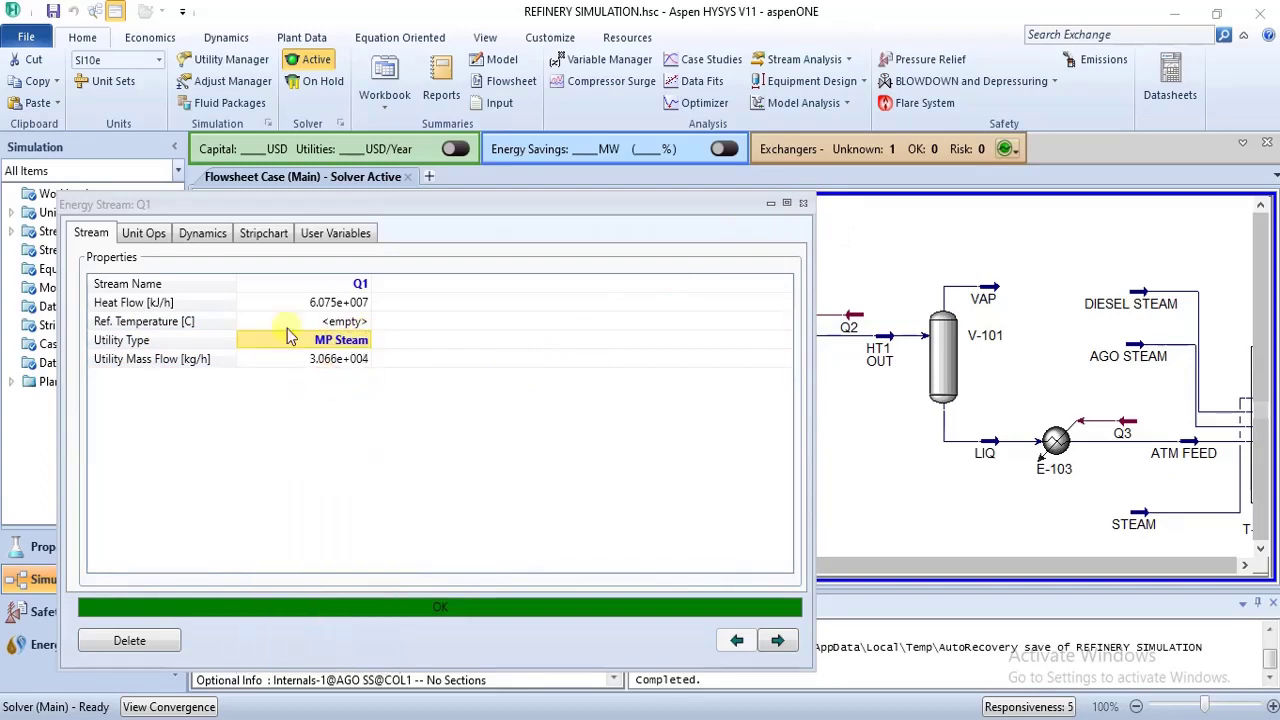
click(801, 203)
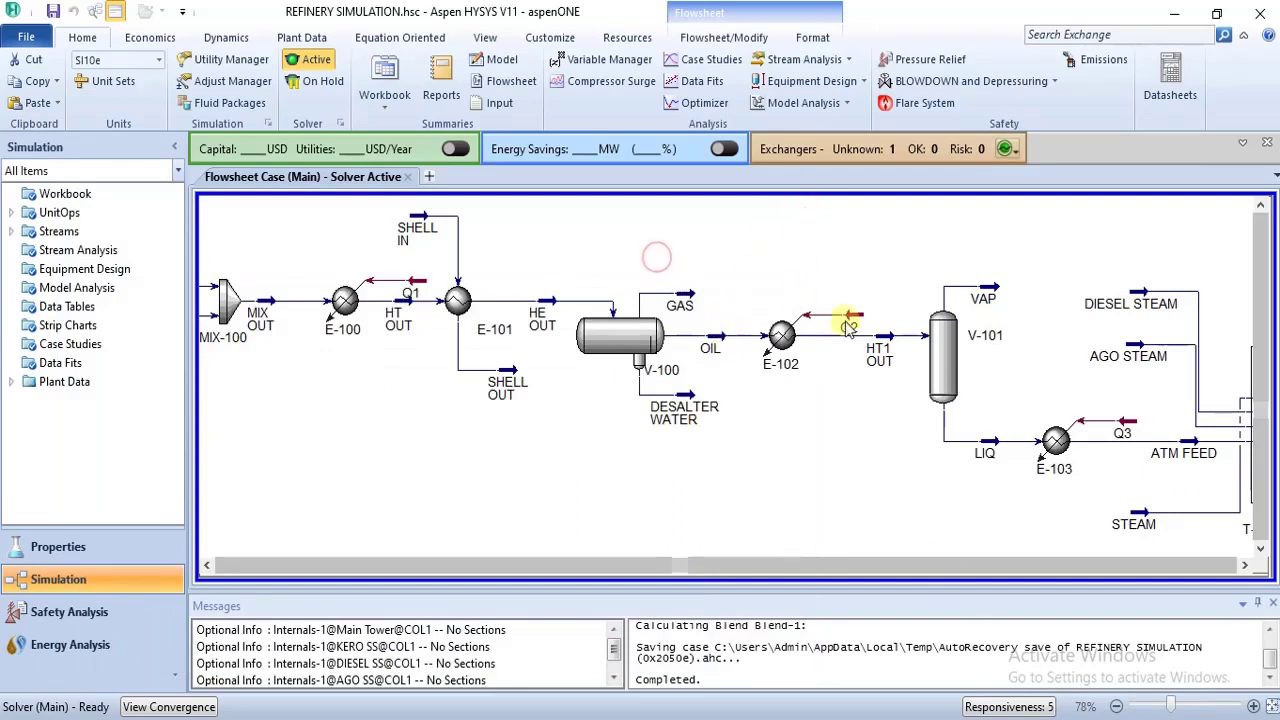
Step: Pan right to column T-100 and check Q3, LIQ (175.0 C) and ATM FEED (400.0 C)
click(1242, 565)
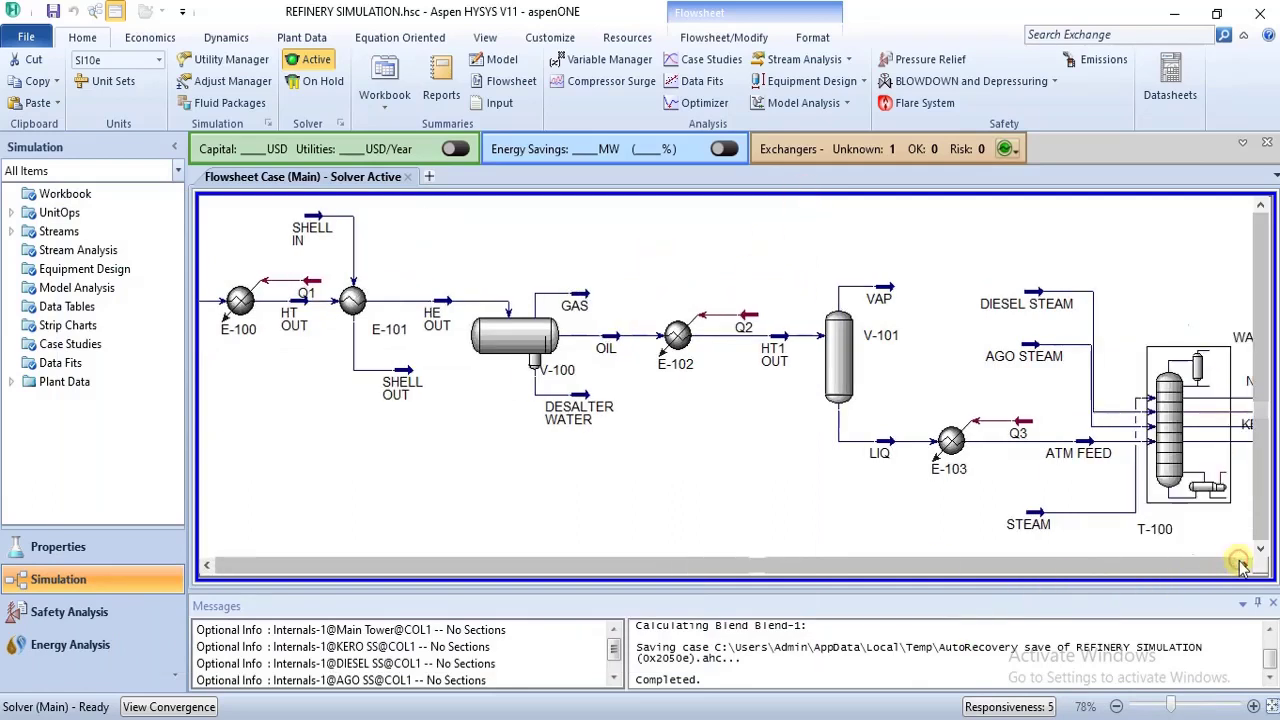
click(1242, 565)
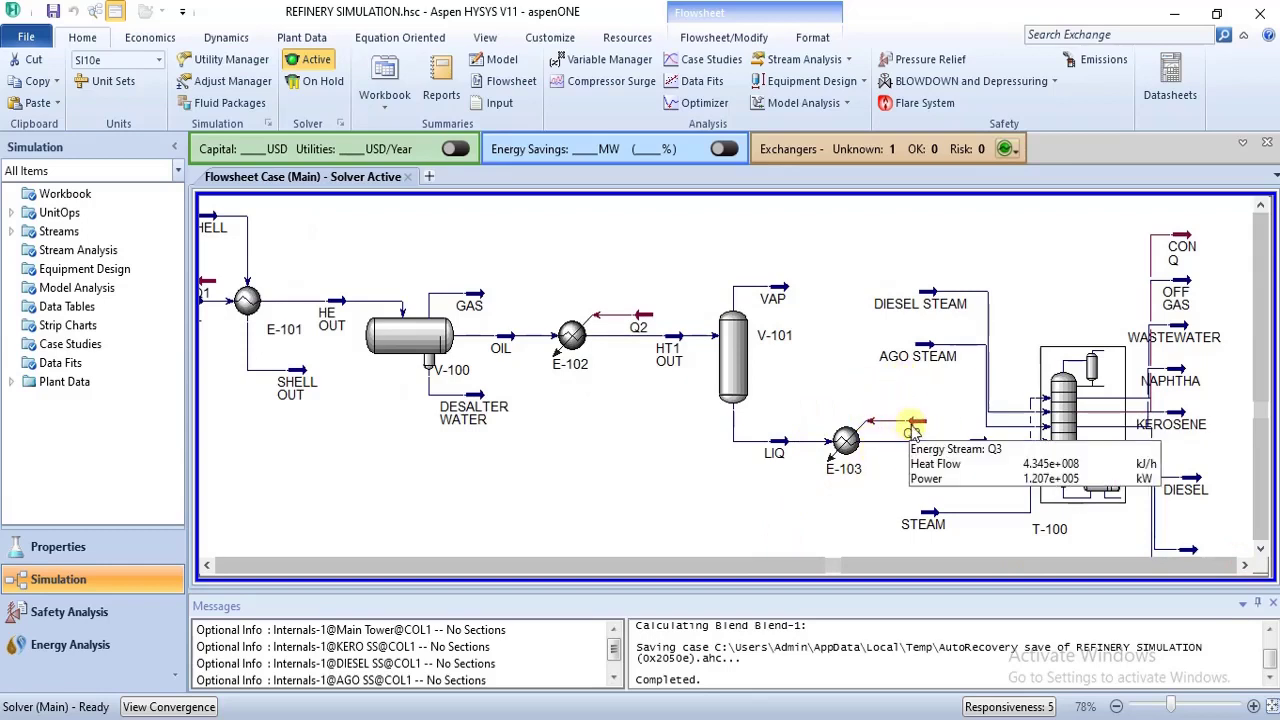
mouse_move(780, 450)
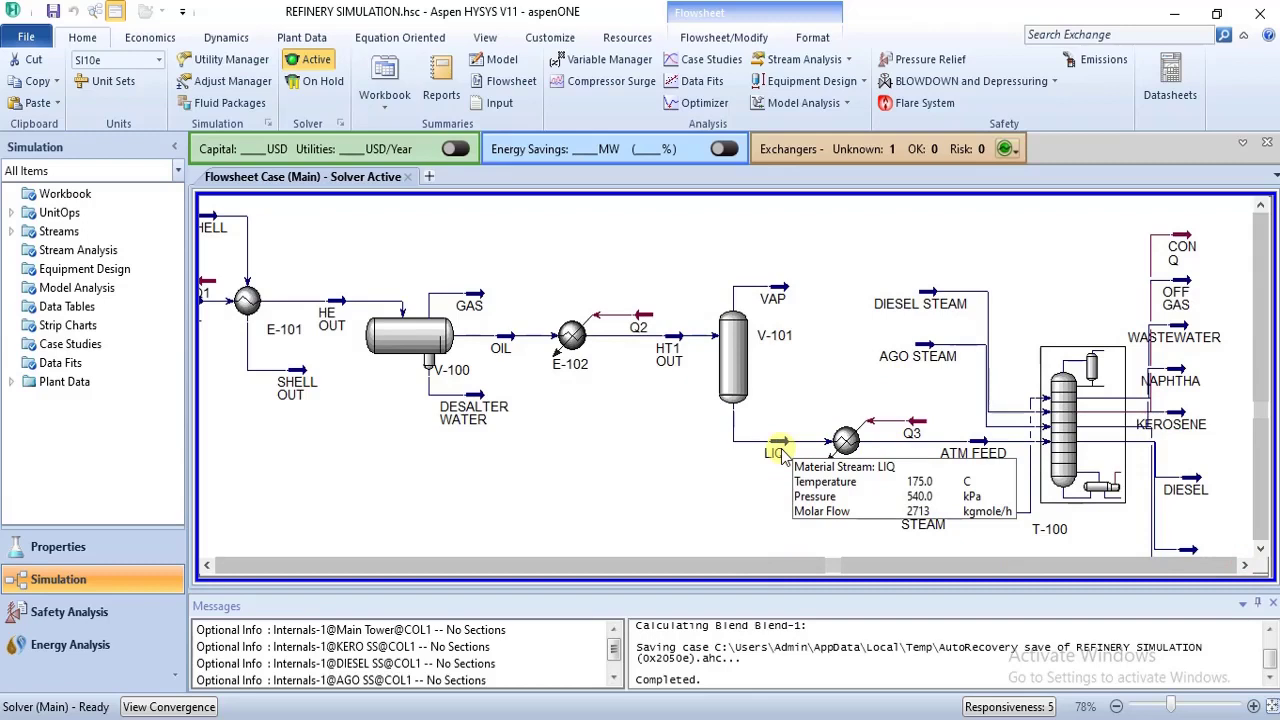
mouse_move(965, 443)
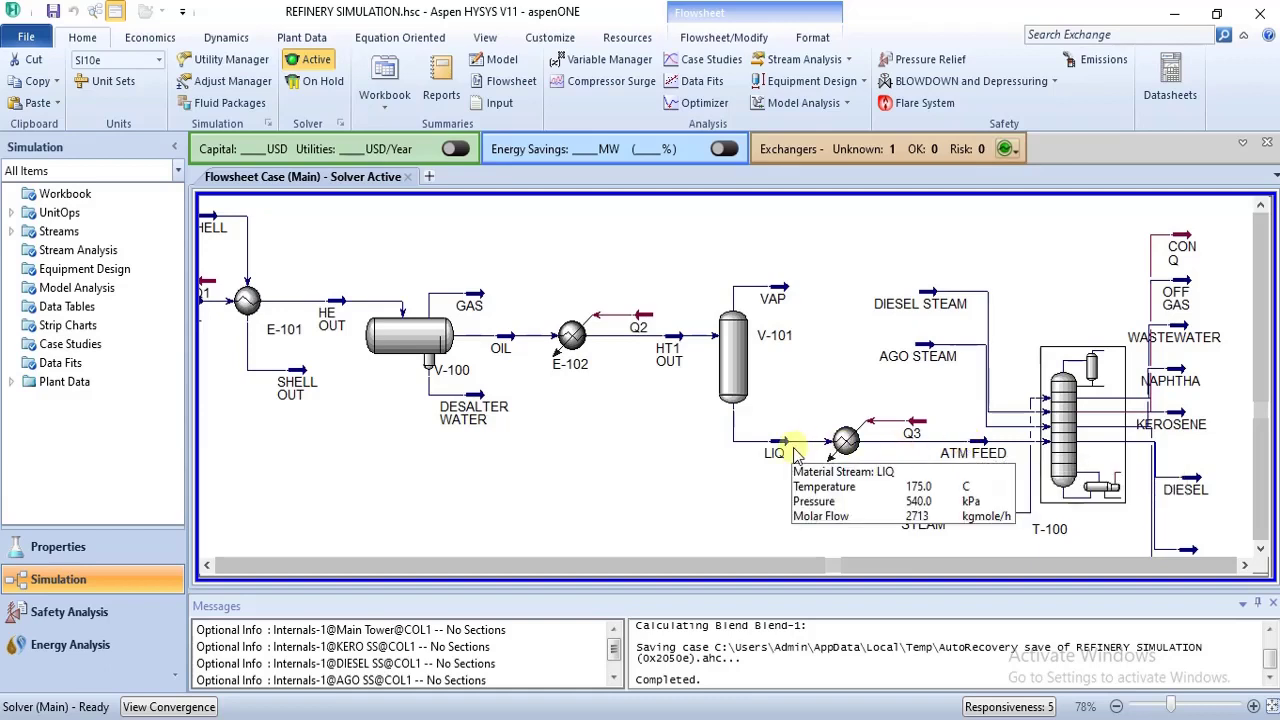
mouse_move(984, 462)
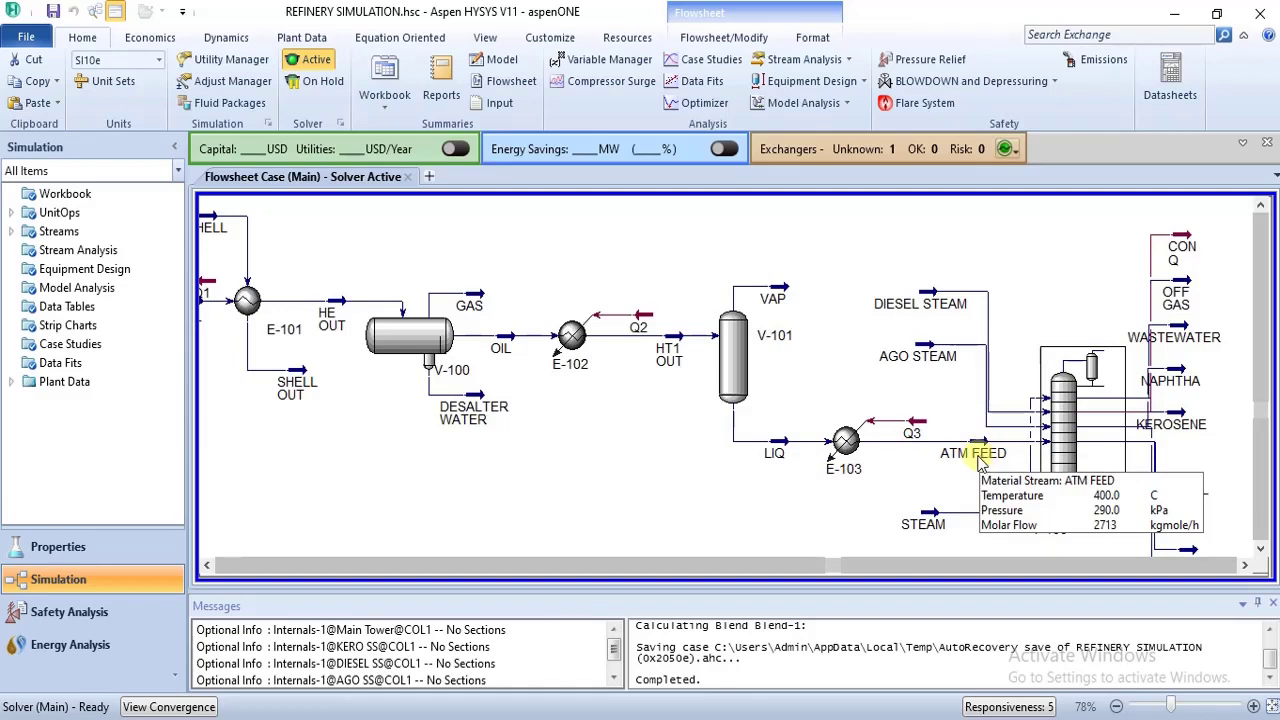
Step: Open Q3 and set its utility type to MP Steam, requiring 2.193e+005 kg/h
double_click(912, 428)
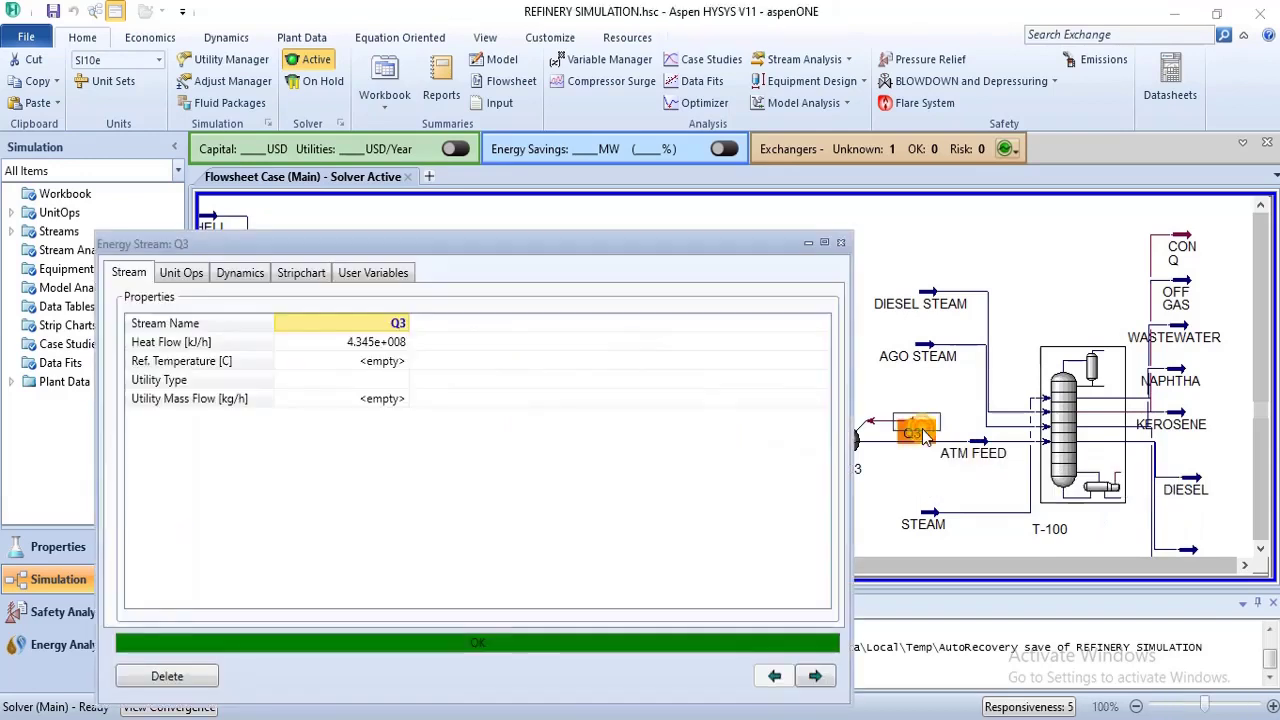
click(406, 381)
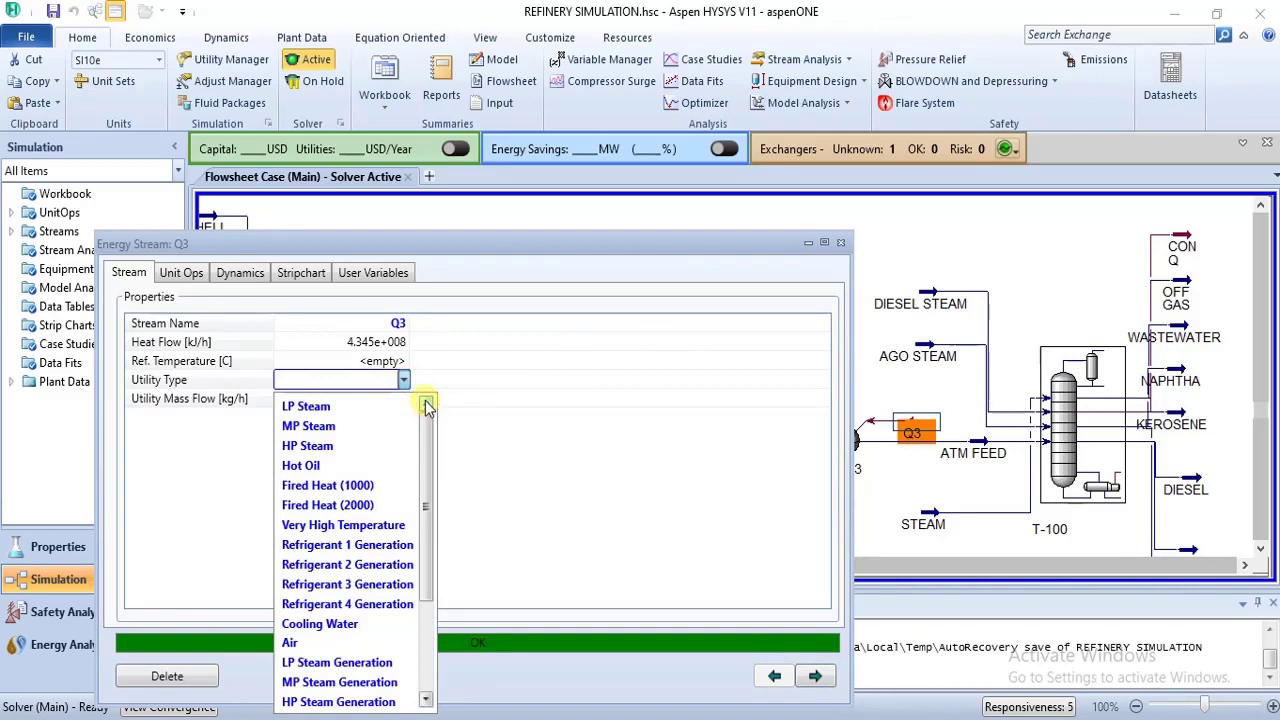
click(370, 426)
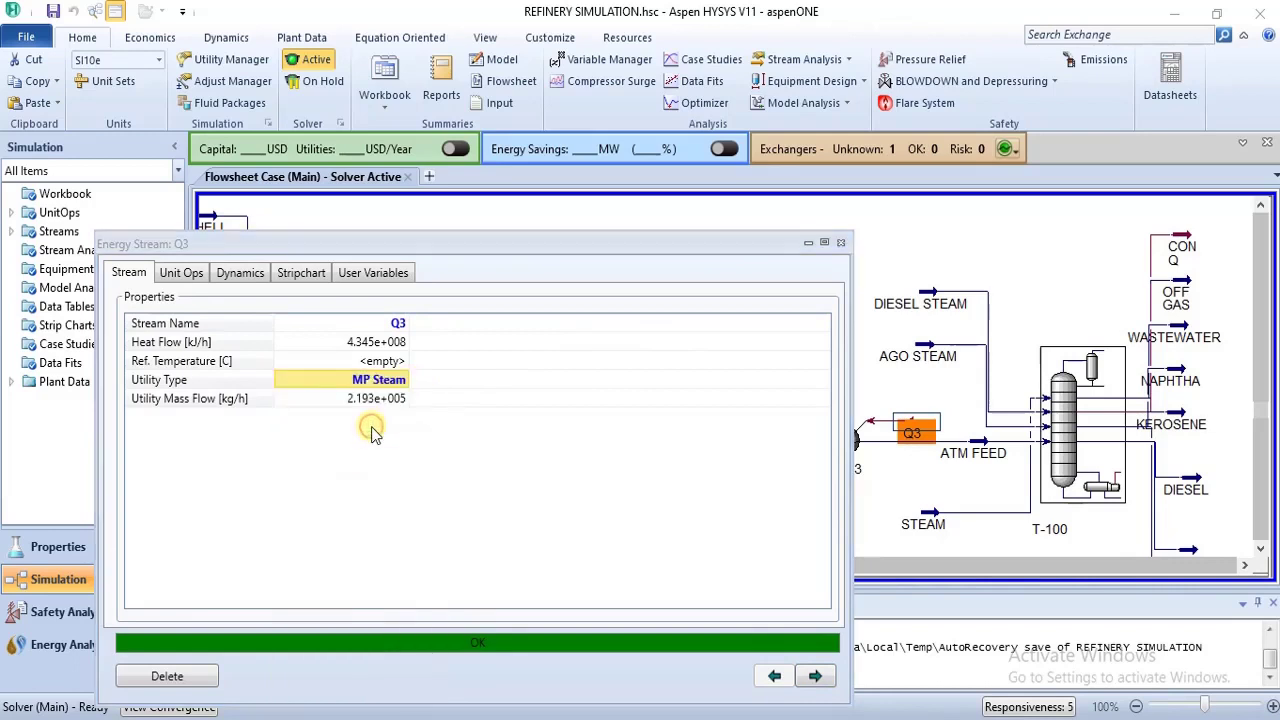
click(403, 379)
click(426, 407)
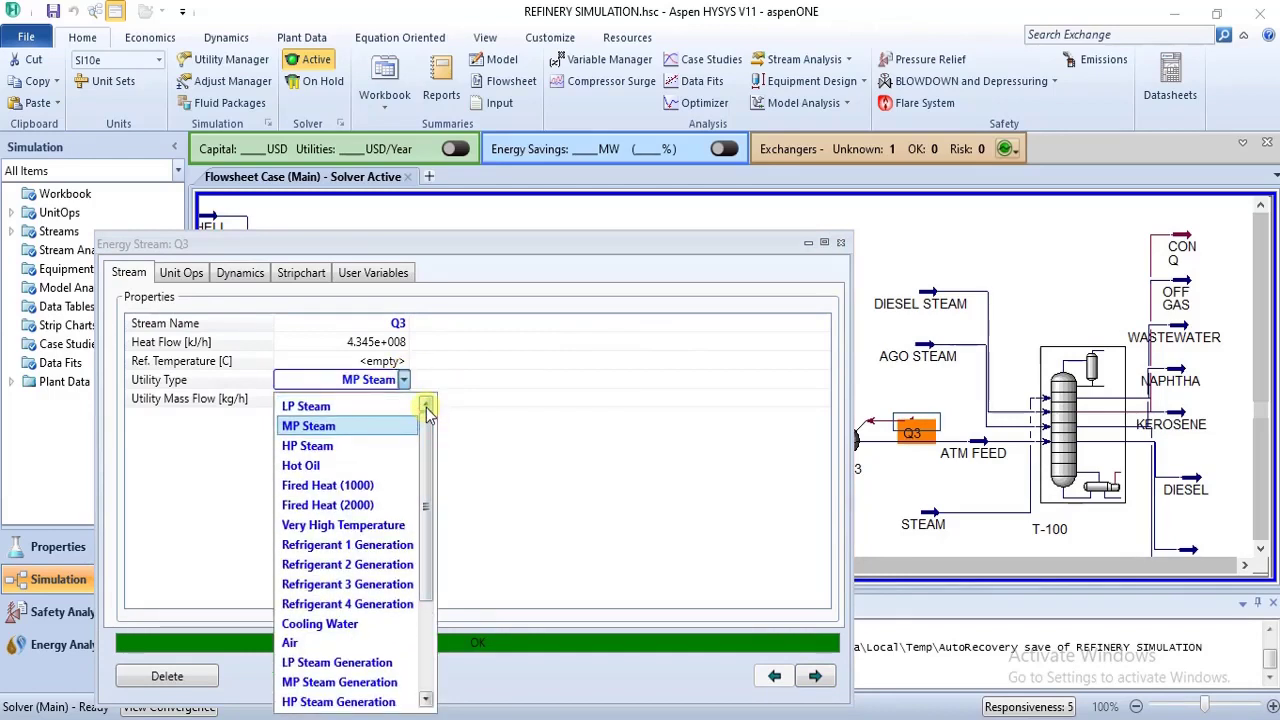
click(463, 241)
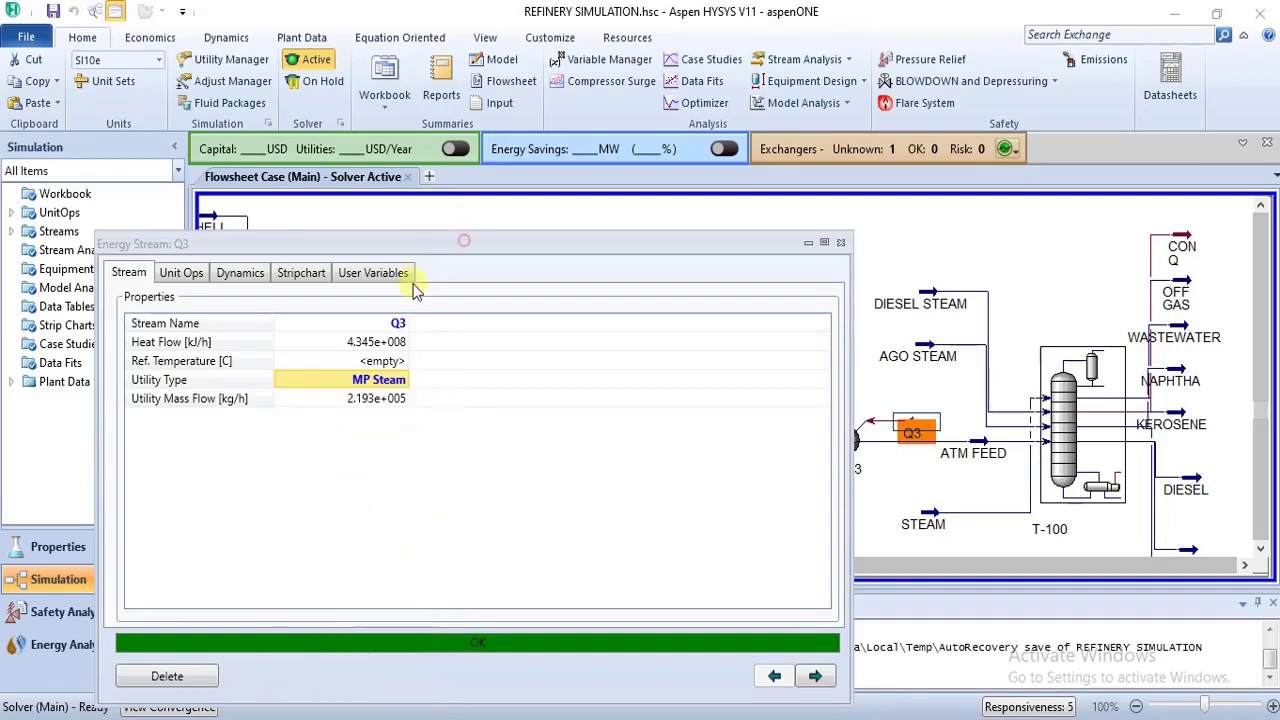
drag(420, 245, 399, 500)
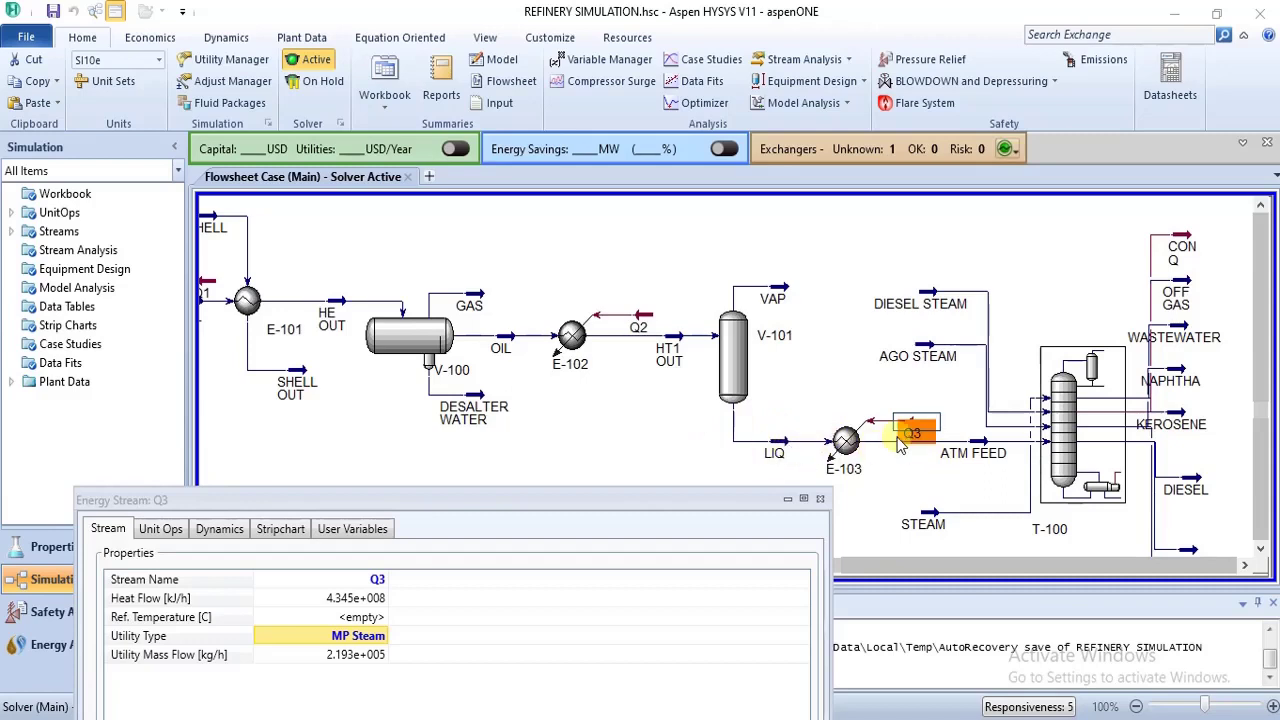
drag(591, 502, 655, 224)
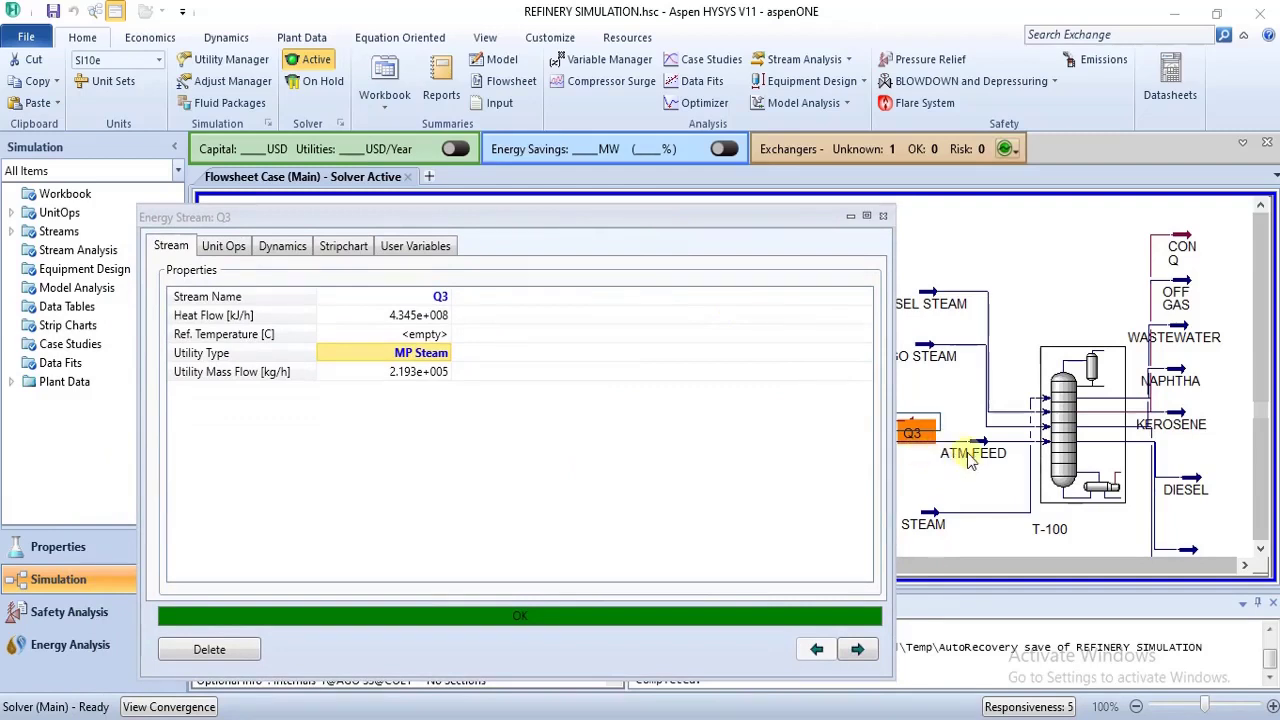
Step: Change Q3's utility to Fired Heat (1000), needing 7.242e+005 kg/h, and close its window
click(440, 353)
click(446, 353)
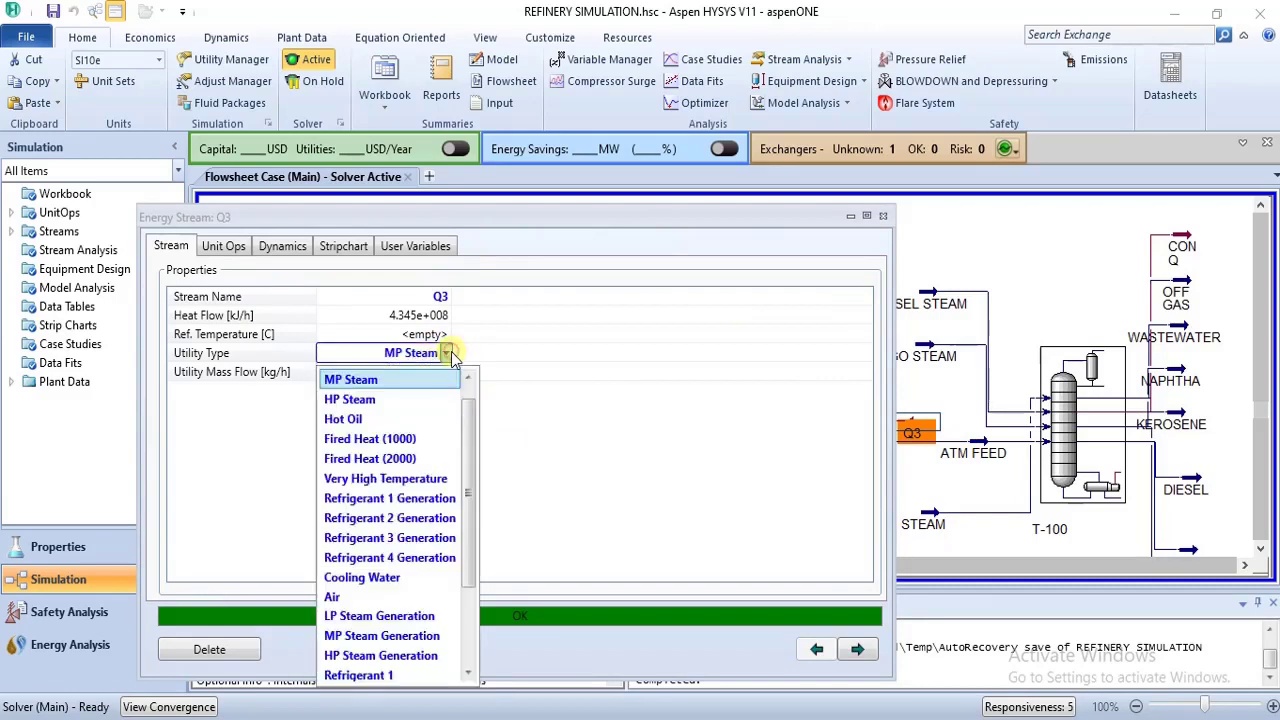
click(443, 421)
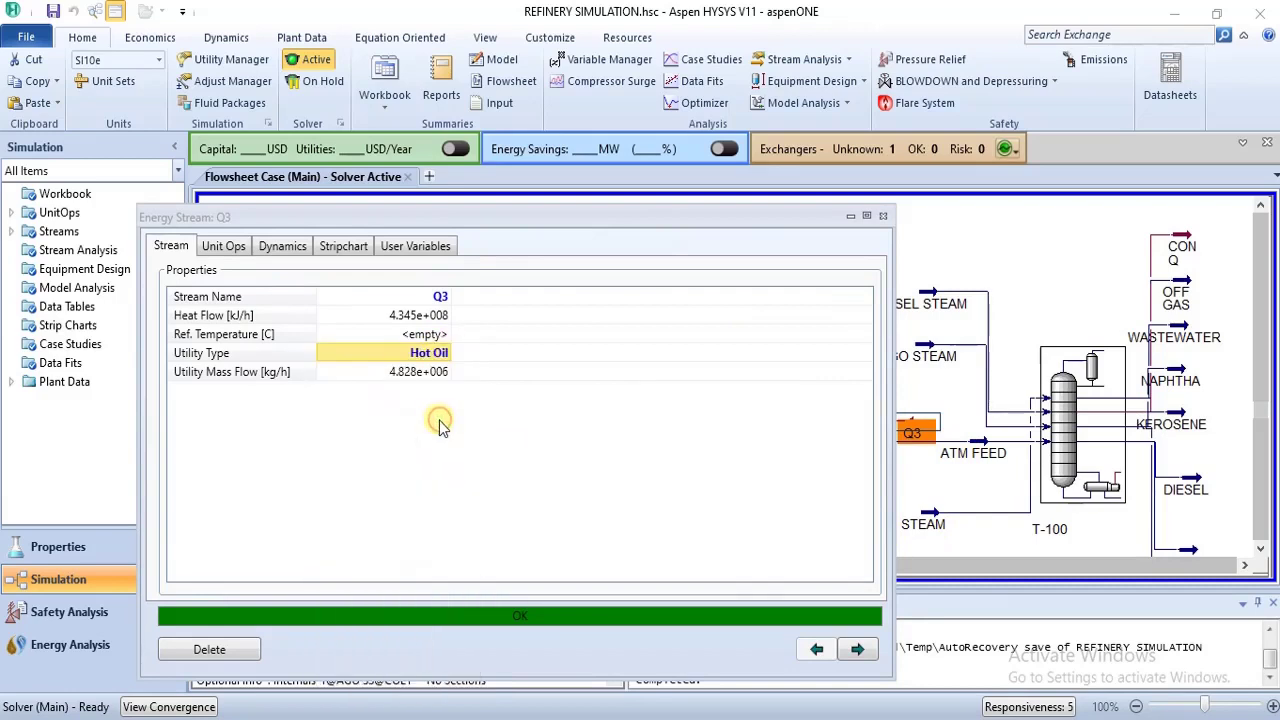
click(442, 360)
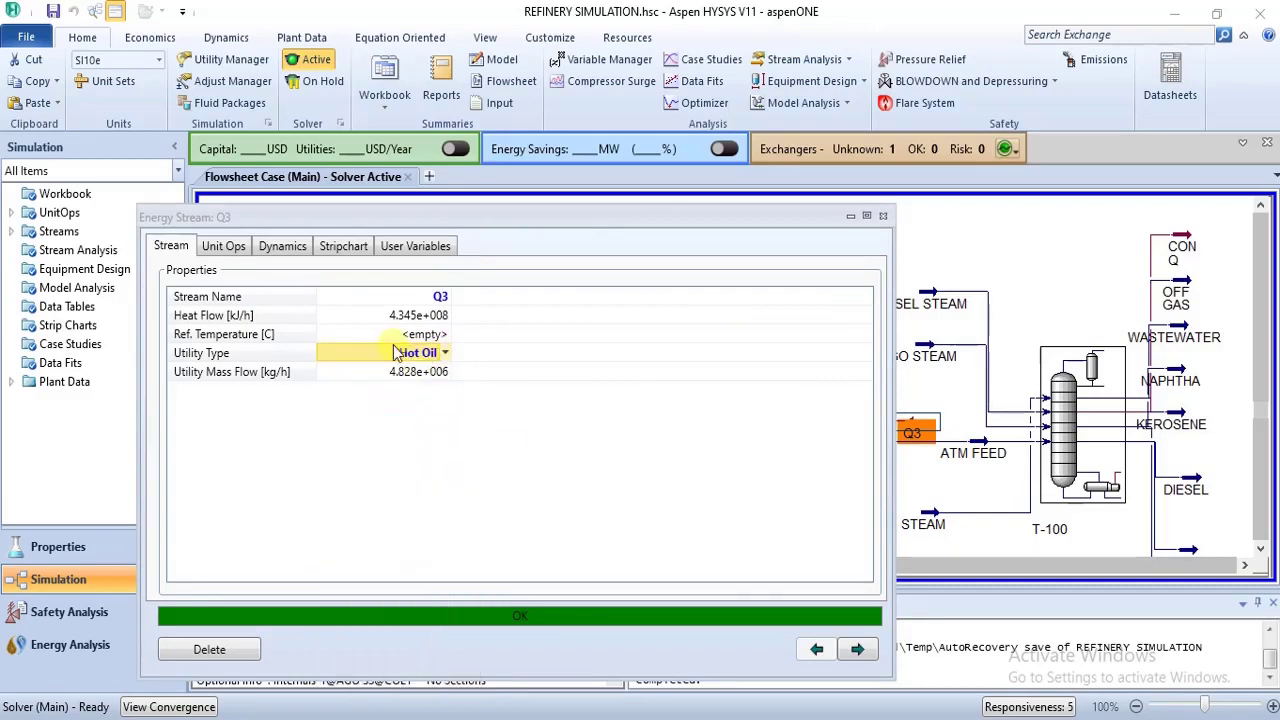
click(445, 354)
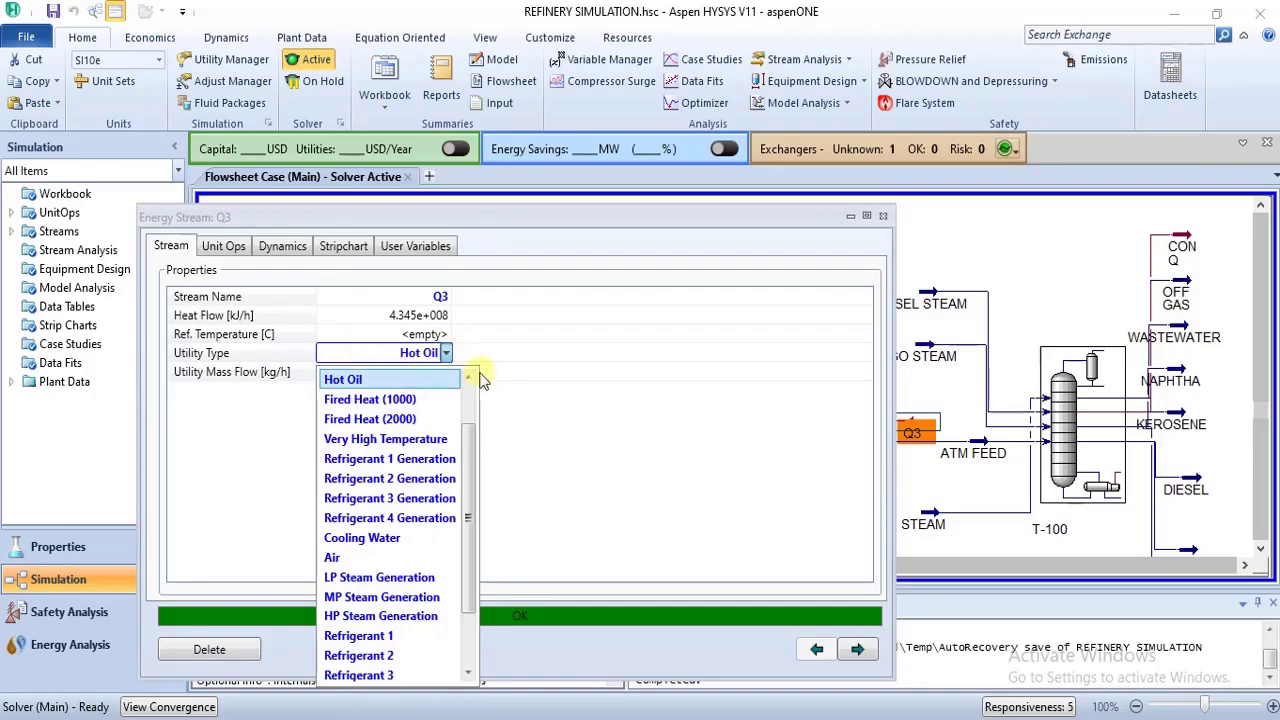
scroll(487, 405, up, 1)
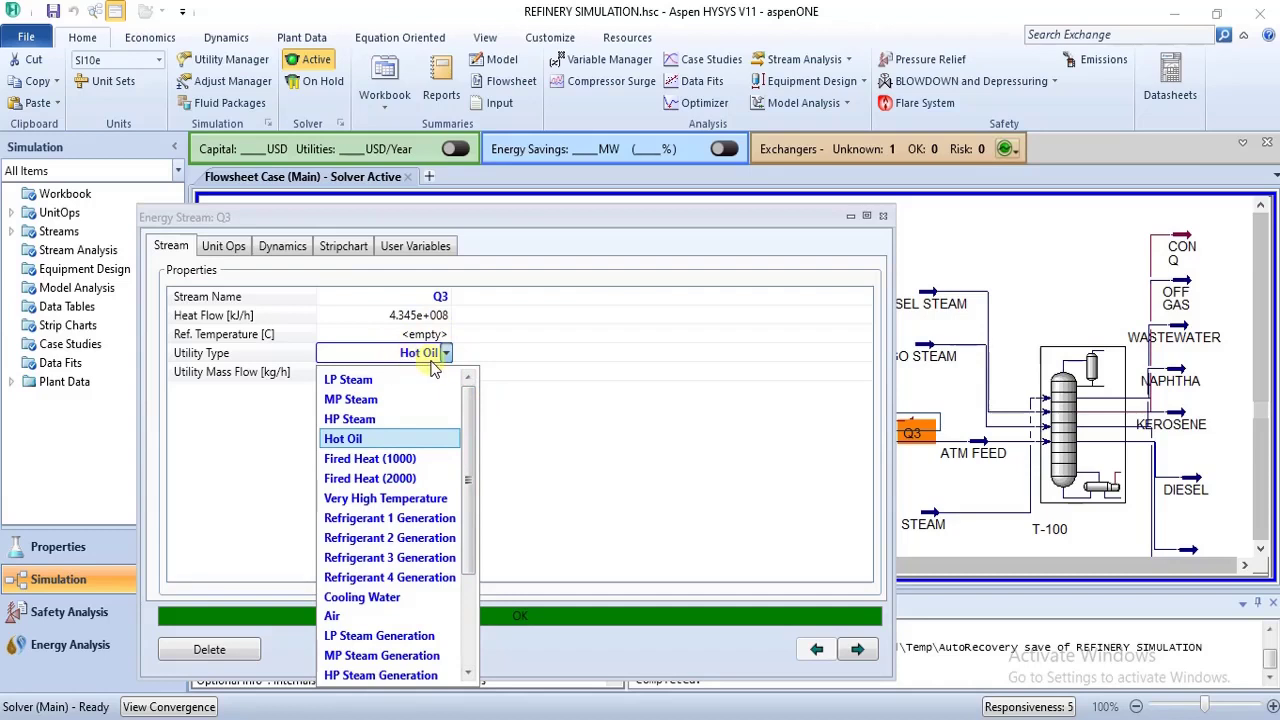
click(404, 460)
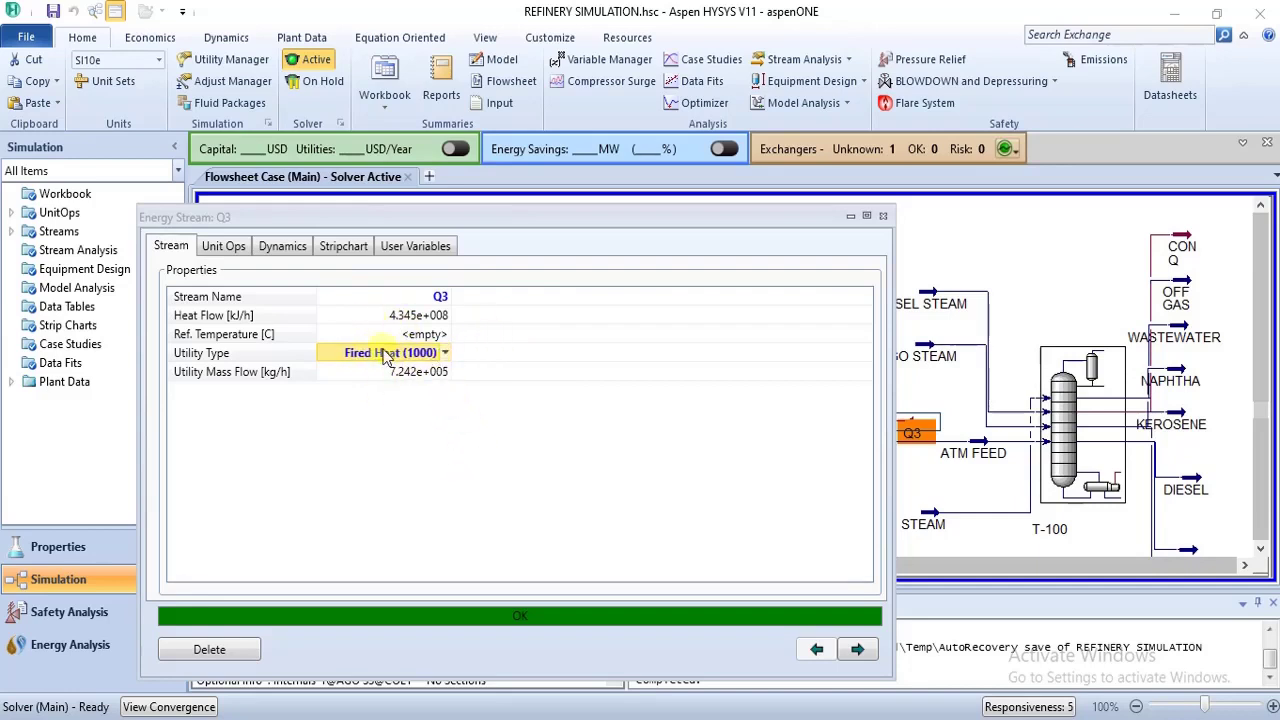
click(883, 216)
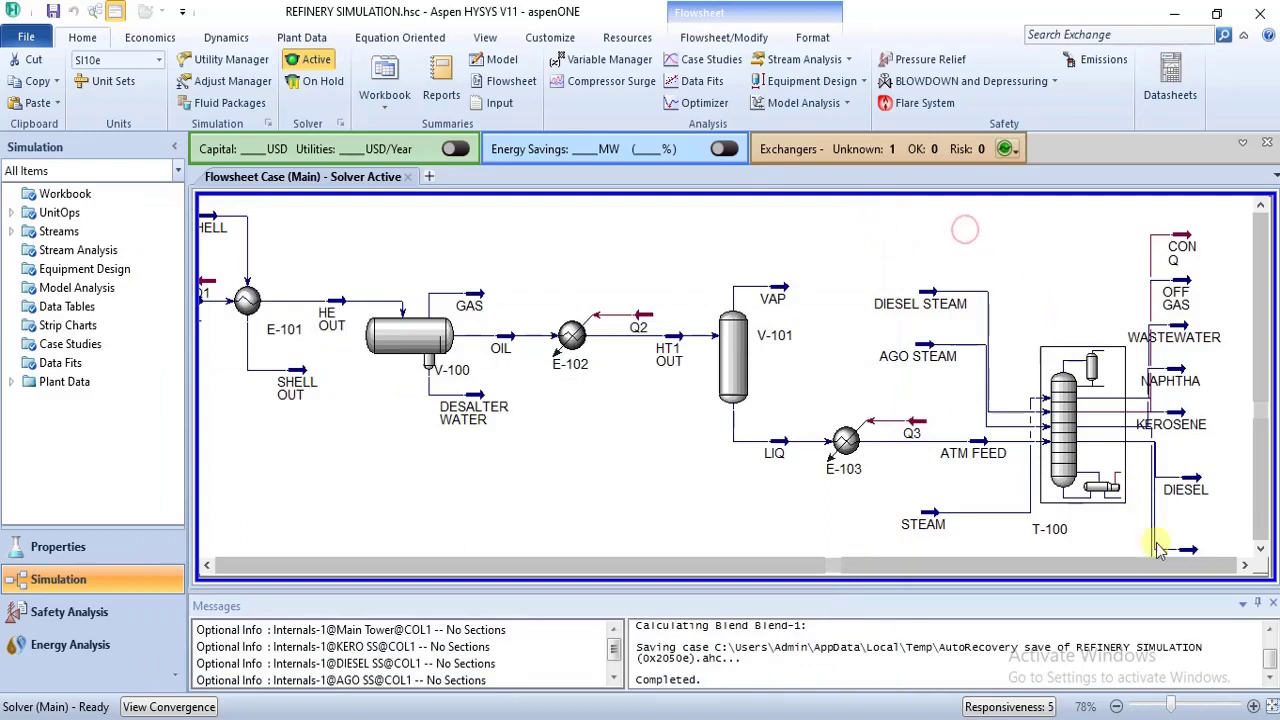
Step: Open energy stream CON Q (1.617e+008 kJ/h) and set its utility type to HP Steam
click(1245, 565)
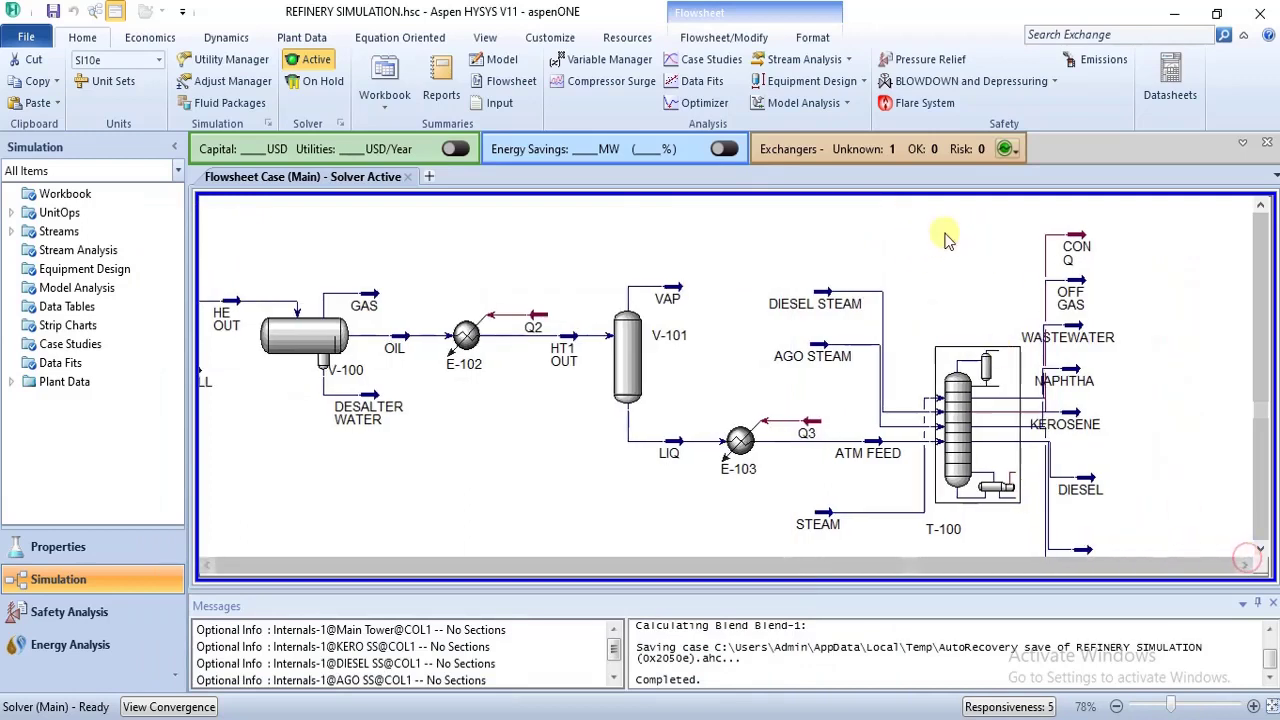
double_click(1072, 241)
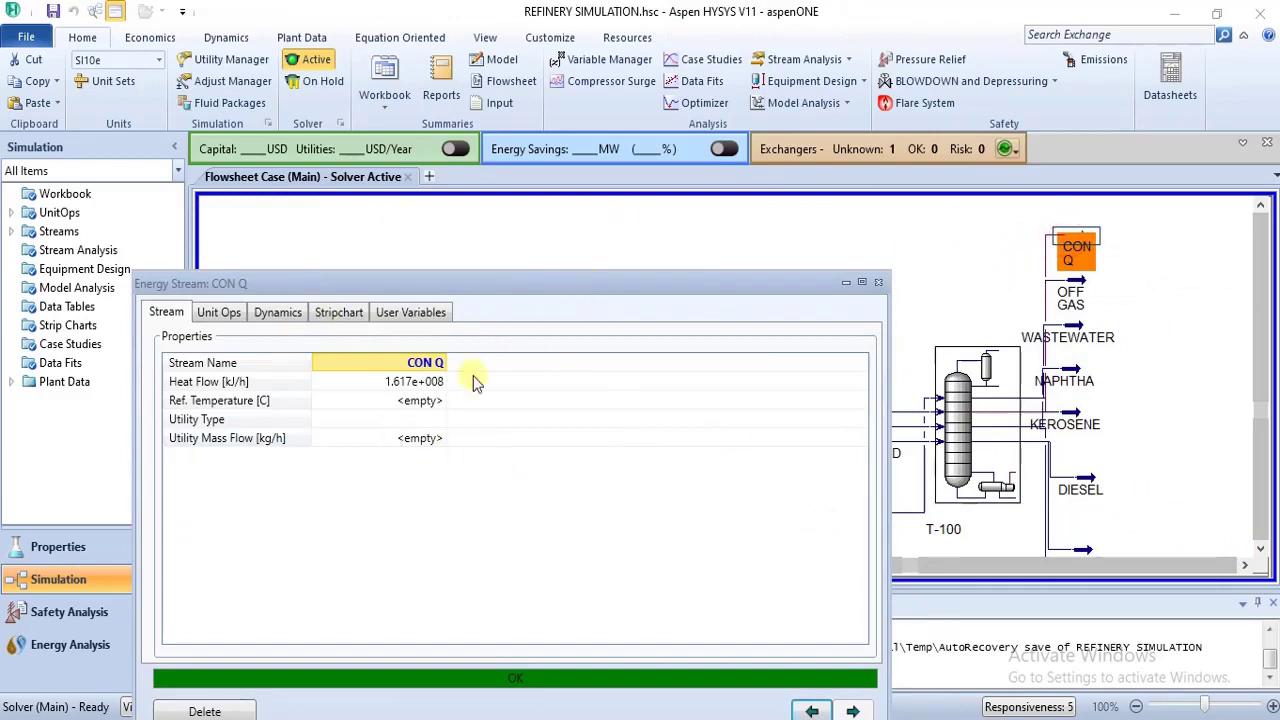
click(384, 424)
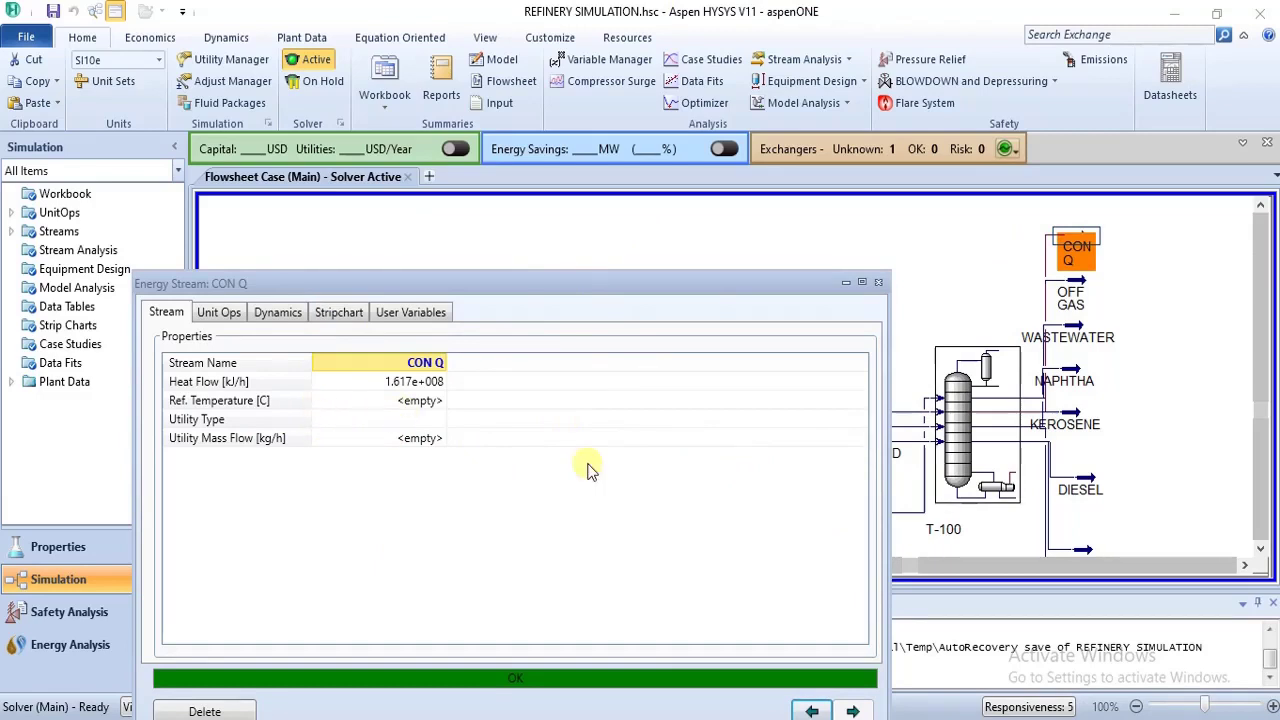
click(441, 420)
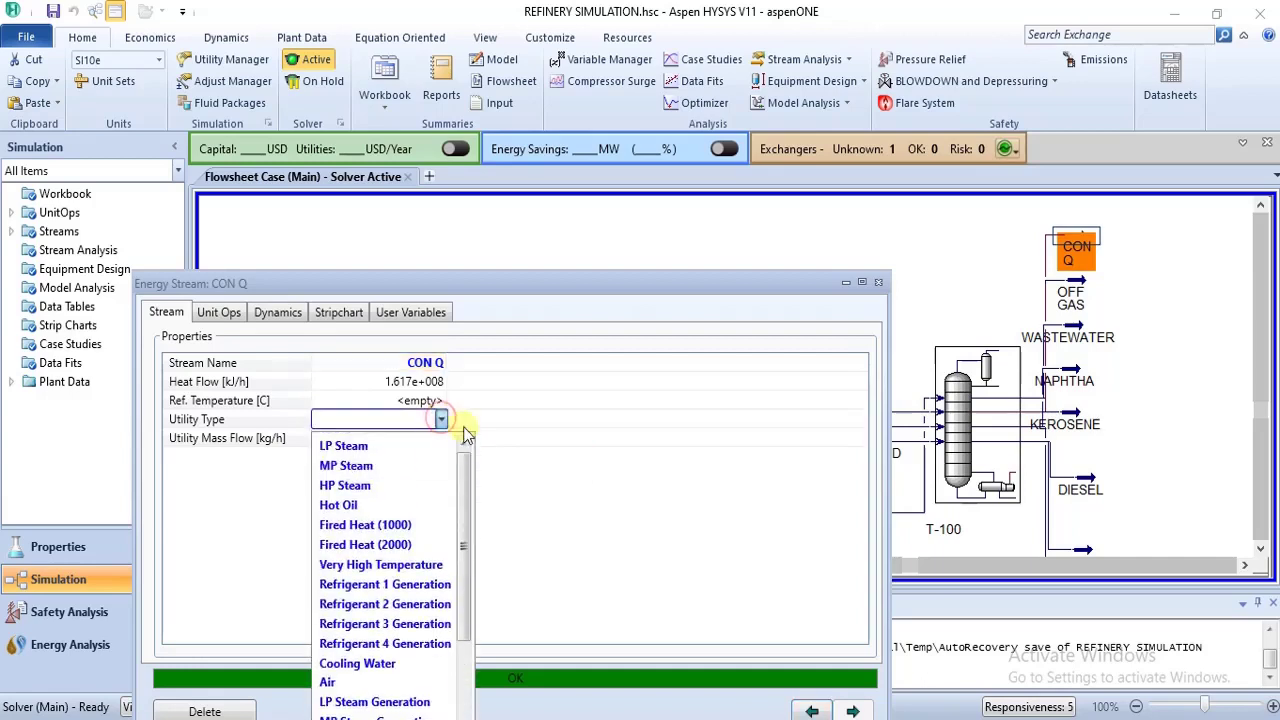
click(385, 486)
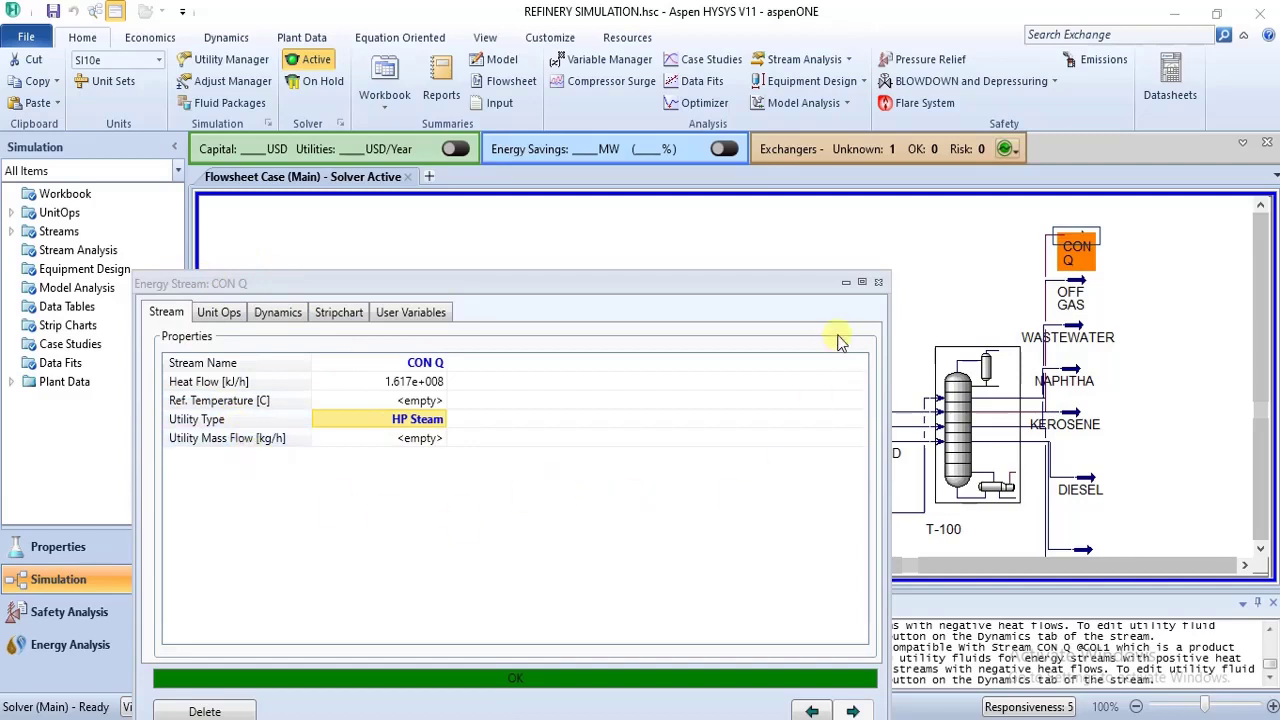
click(385, 424)
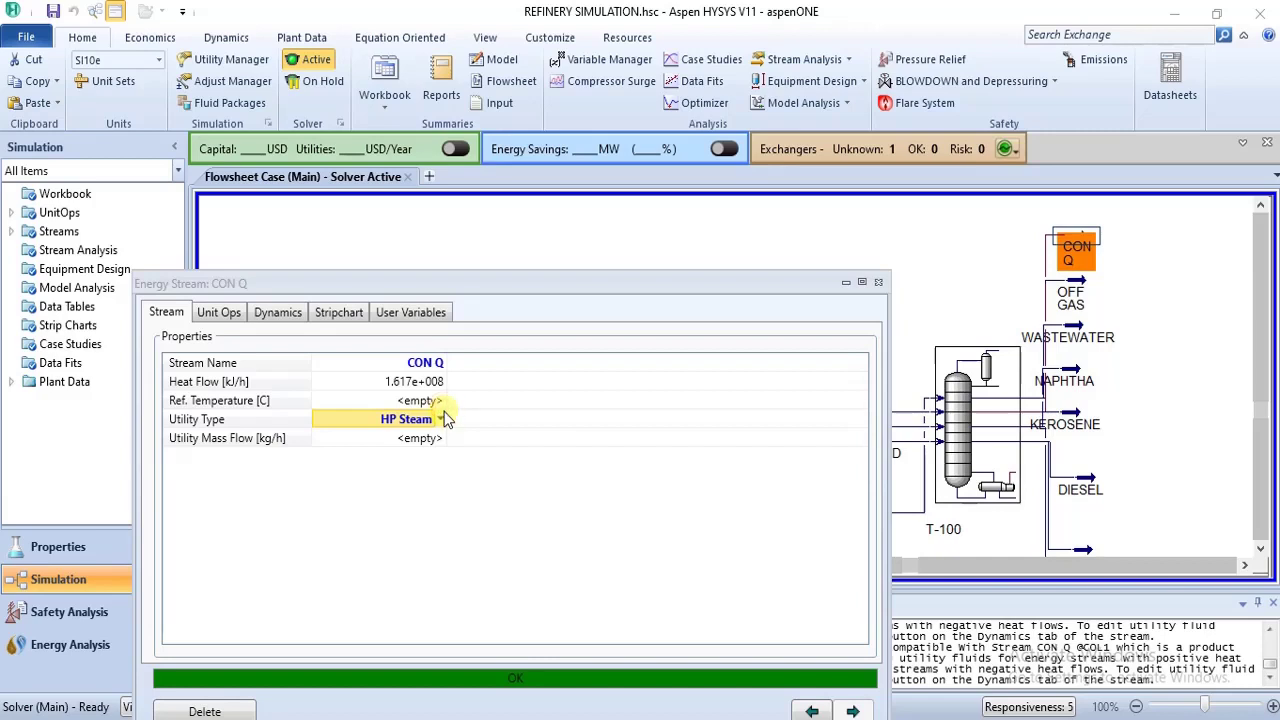
Step: Try Cooling Water as CON Q's utility type, then switch it to Hot Oil
click(441, 420)
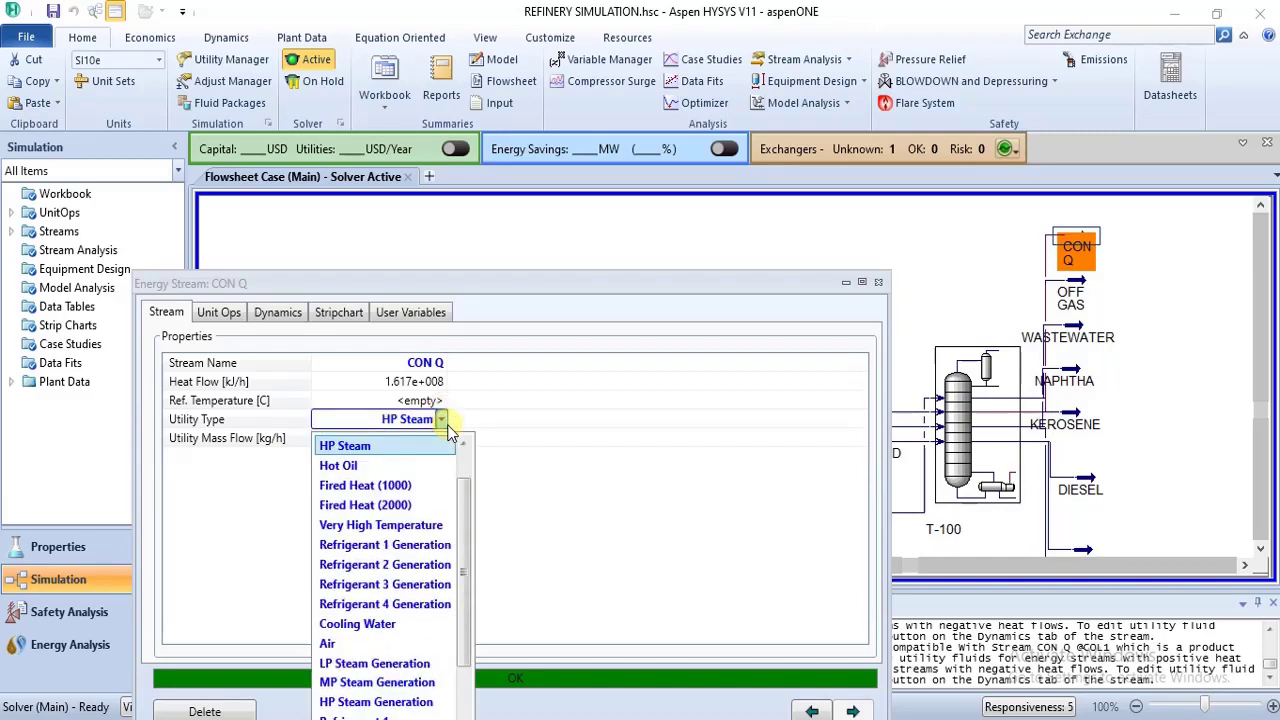
click(420, 624)
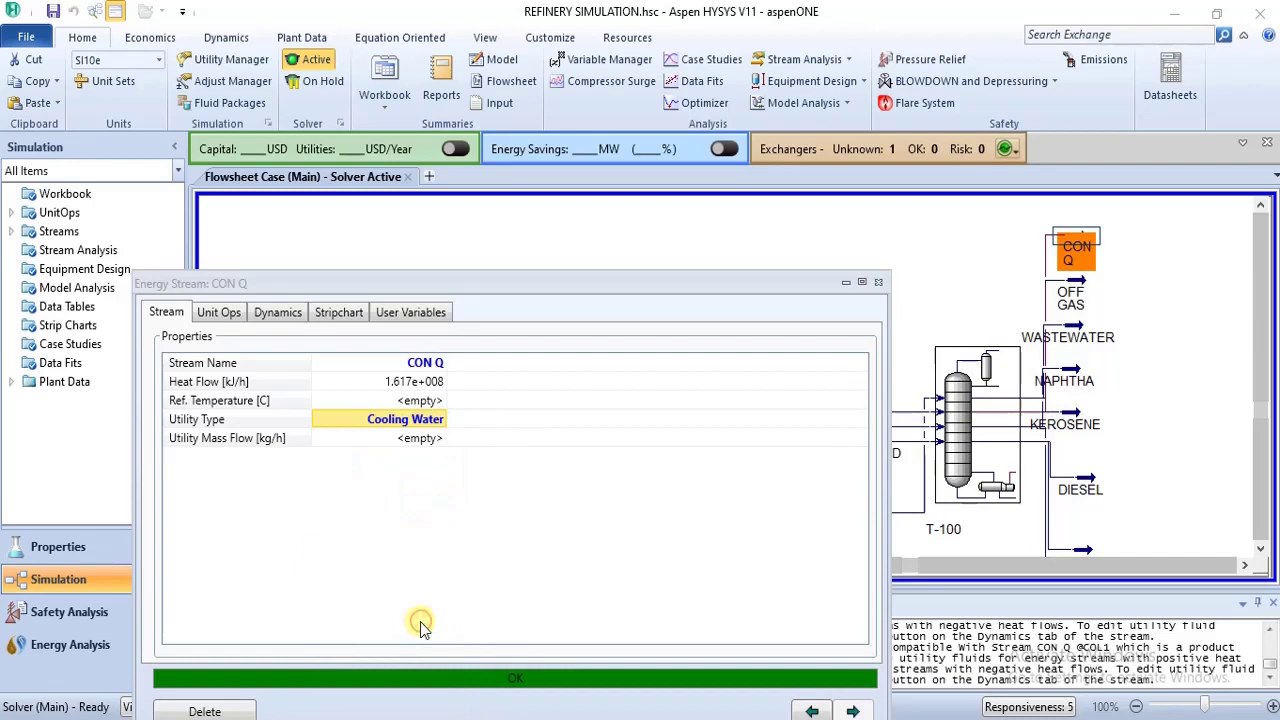
mouse_move(405, 440)
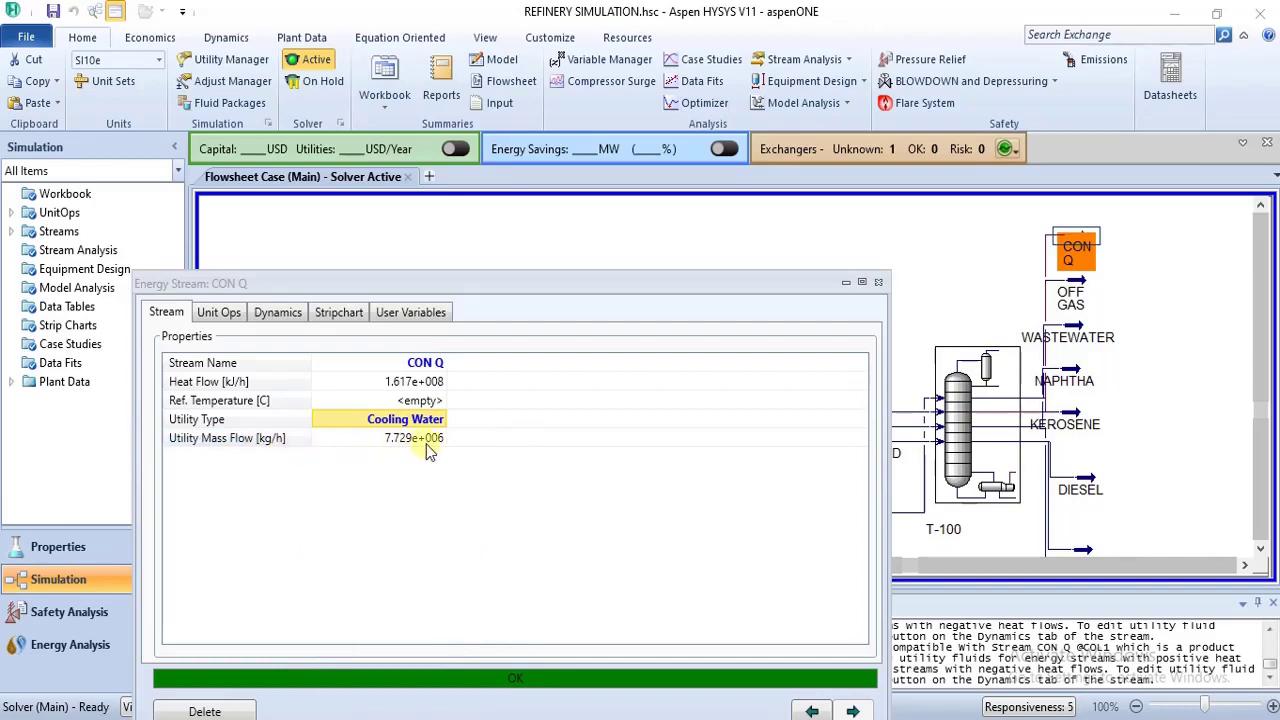
click(445, 418)
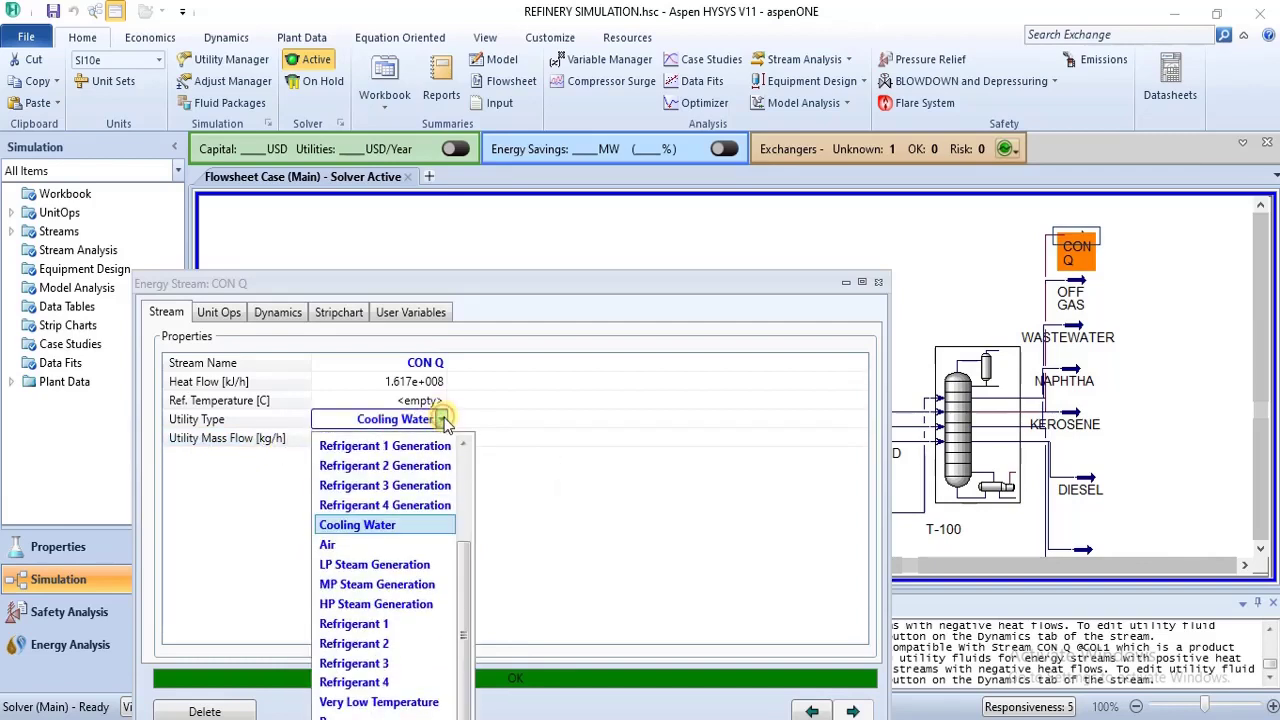
scroll(469, 478, up, 3)
click(345, 505)
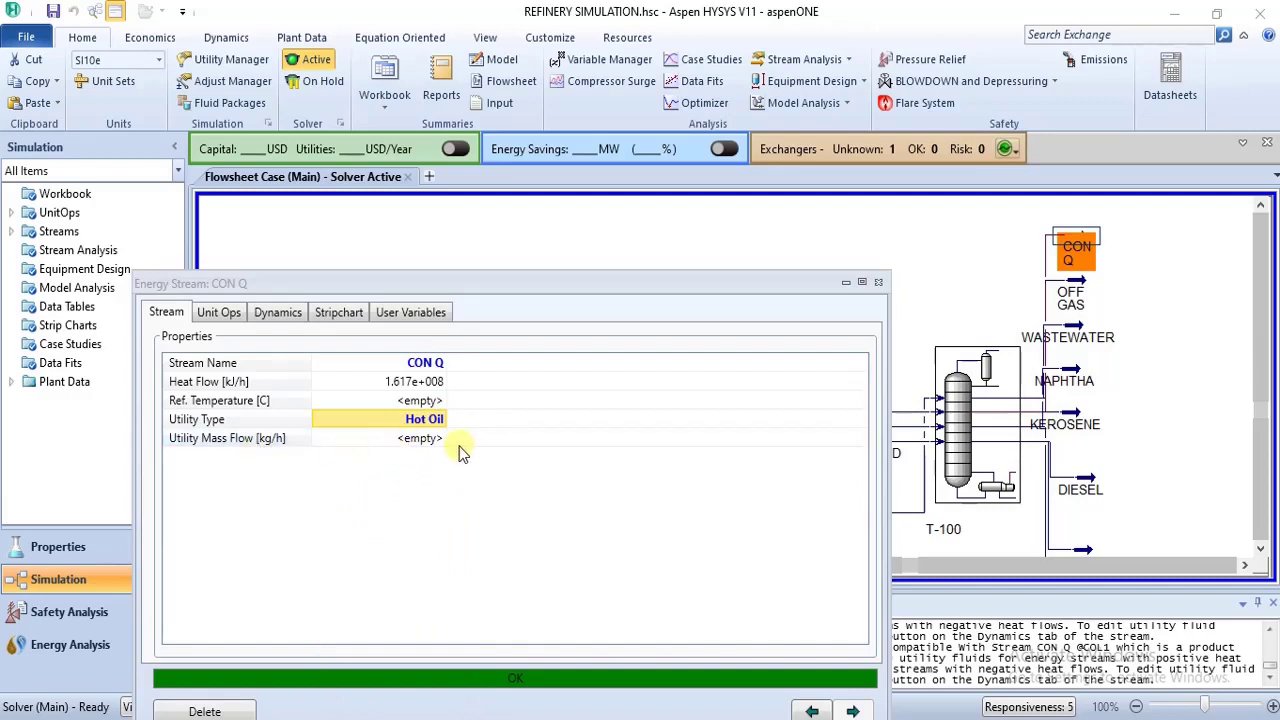
click(421, 420)
Step: Try Air, then Refrigerant 1, as CON Q's utility type
click(442, 427)
scroll(470, 550, down, 1)
scroll(470, 563, down, 1)
click(416, 545)
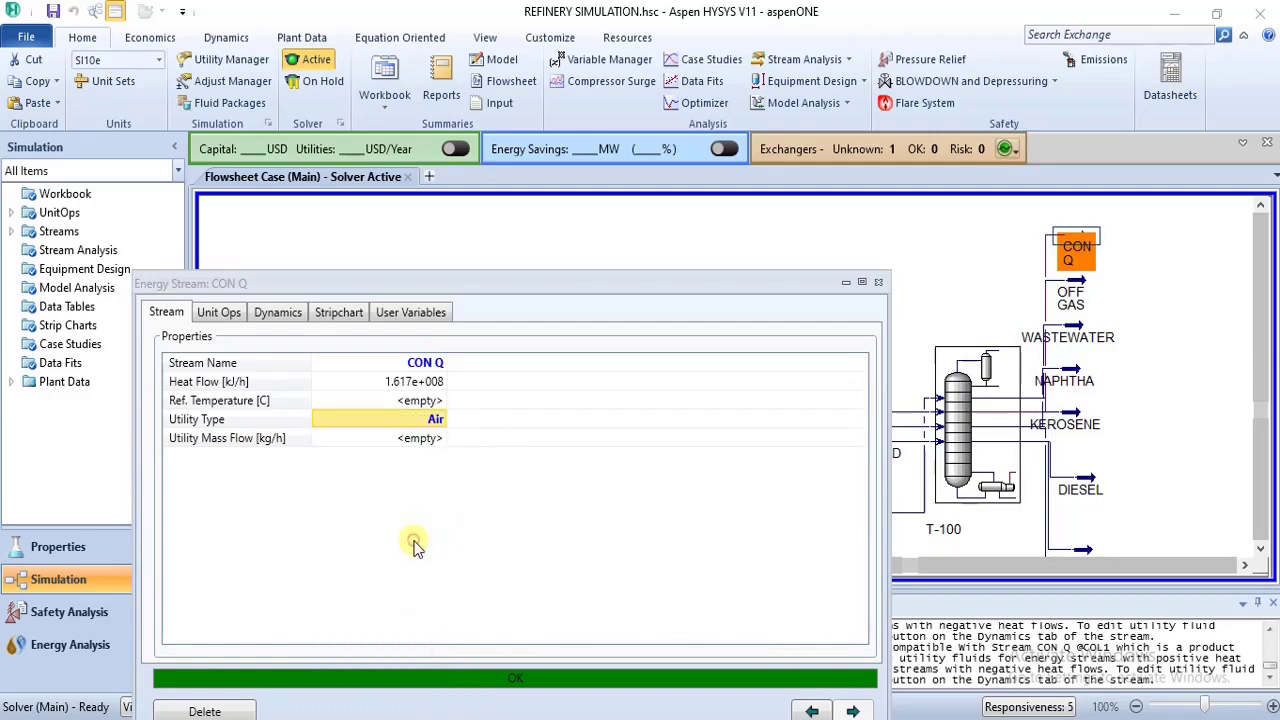
click(441, 420)
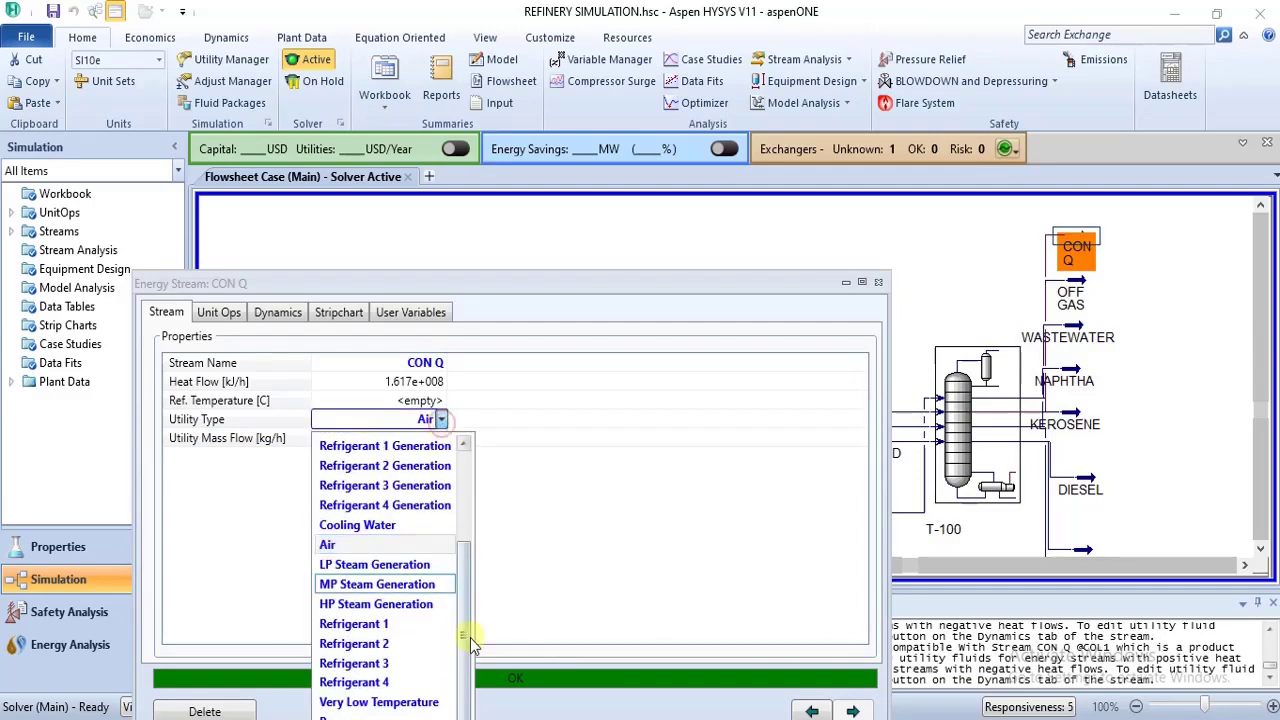
click(420, 622)
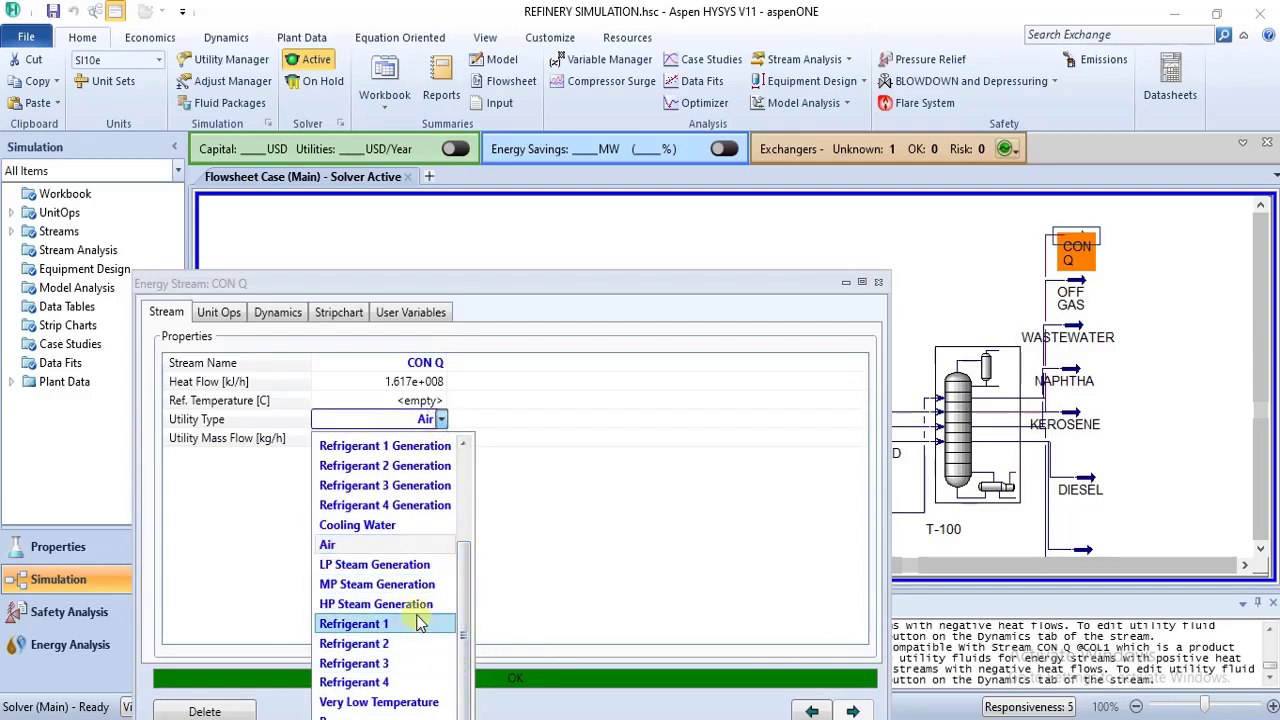
Step: Settle on Very Low Temperature for CON Q, giving a 1.206e+008 kg/h utility mass flow
click(441, 420)
click(455, 698)
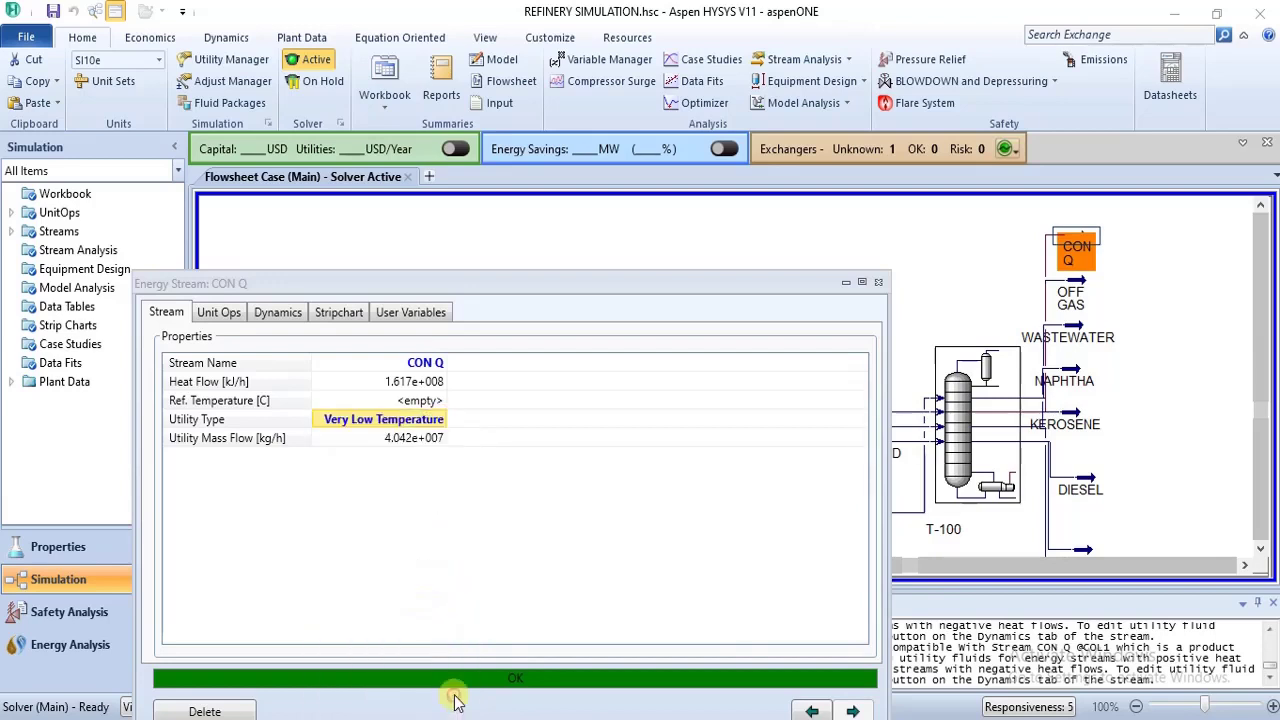
click(443, 422)
drag(466, 575, 460, 474)
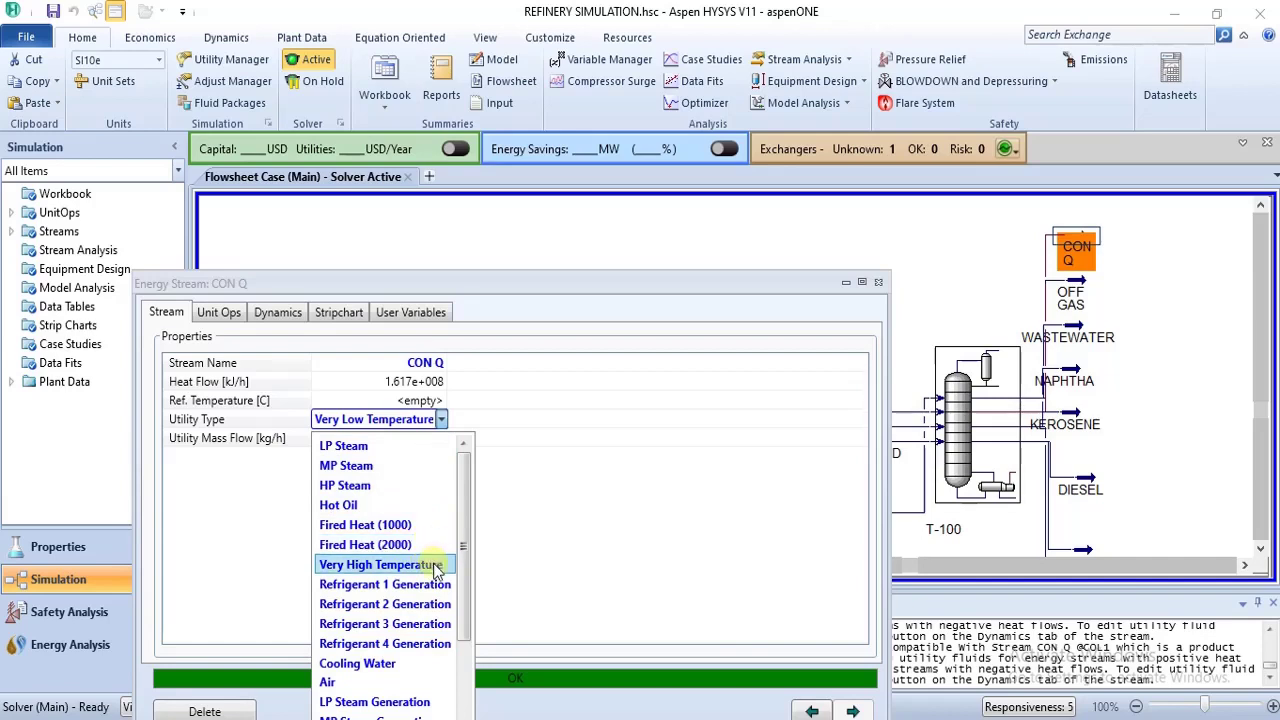
scroll(480, 686, down, 3)
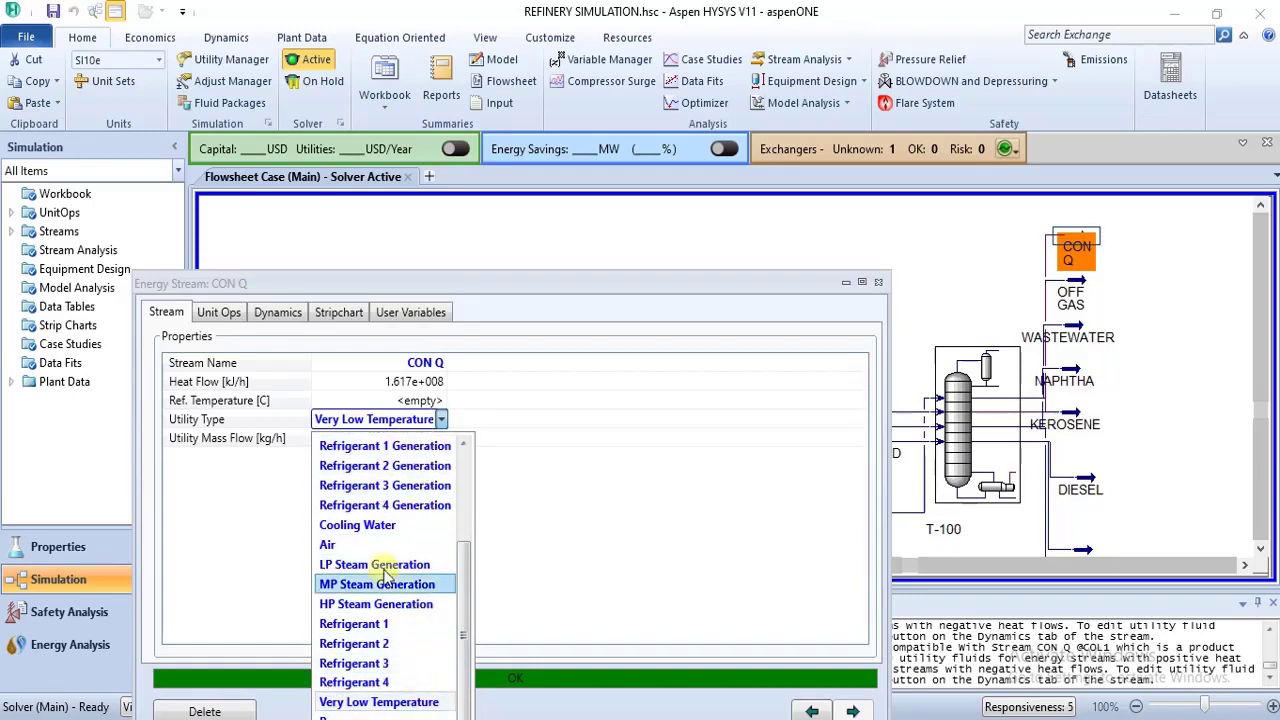
click(463, 516)
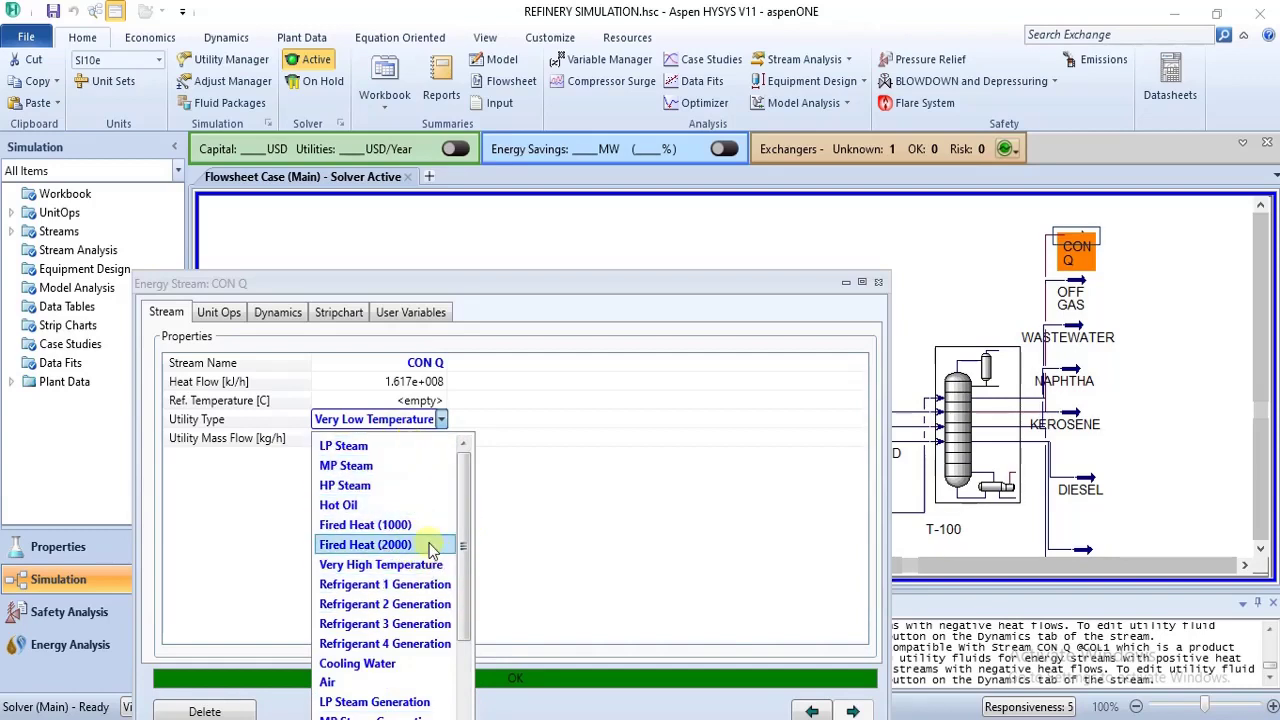
click(466, 652)
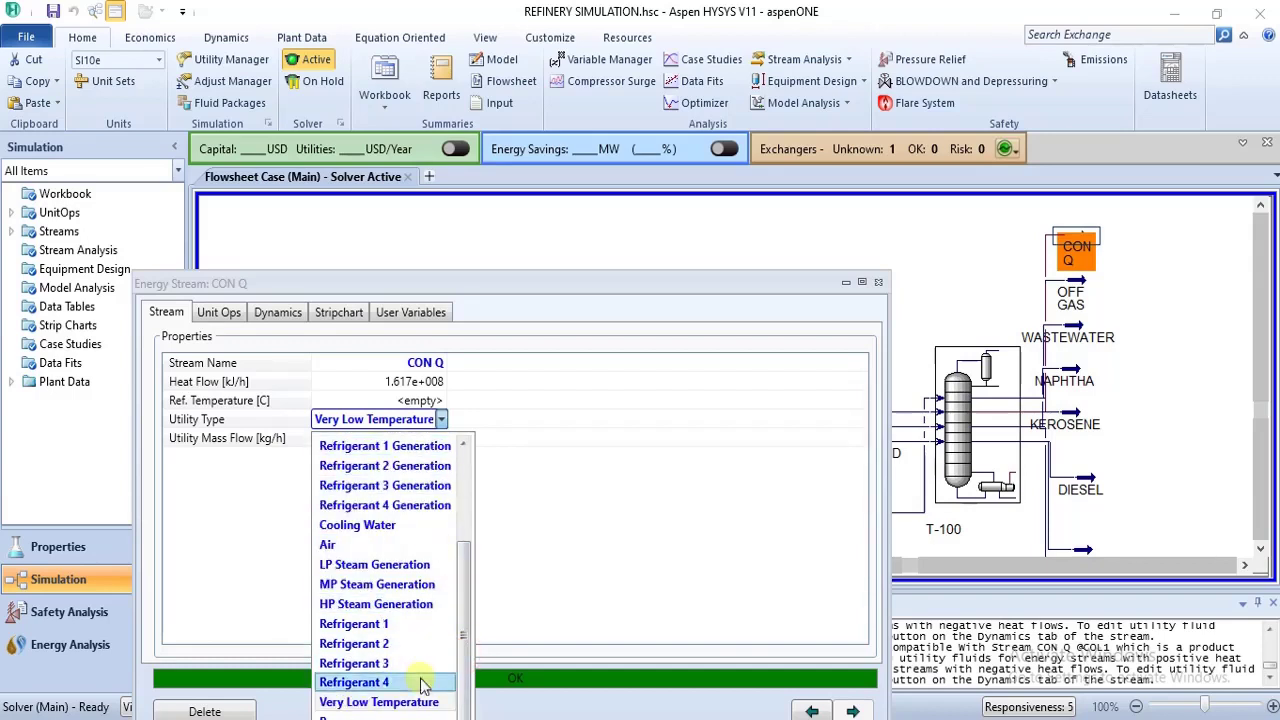
click(466, 446)
click(466, 446)
click(466, 446)
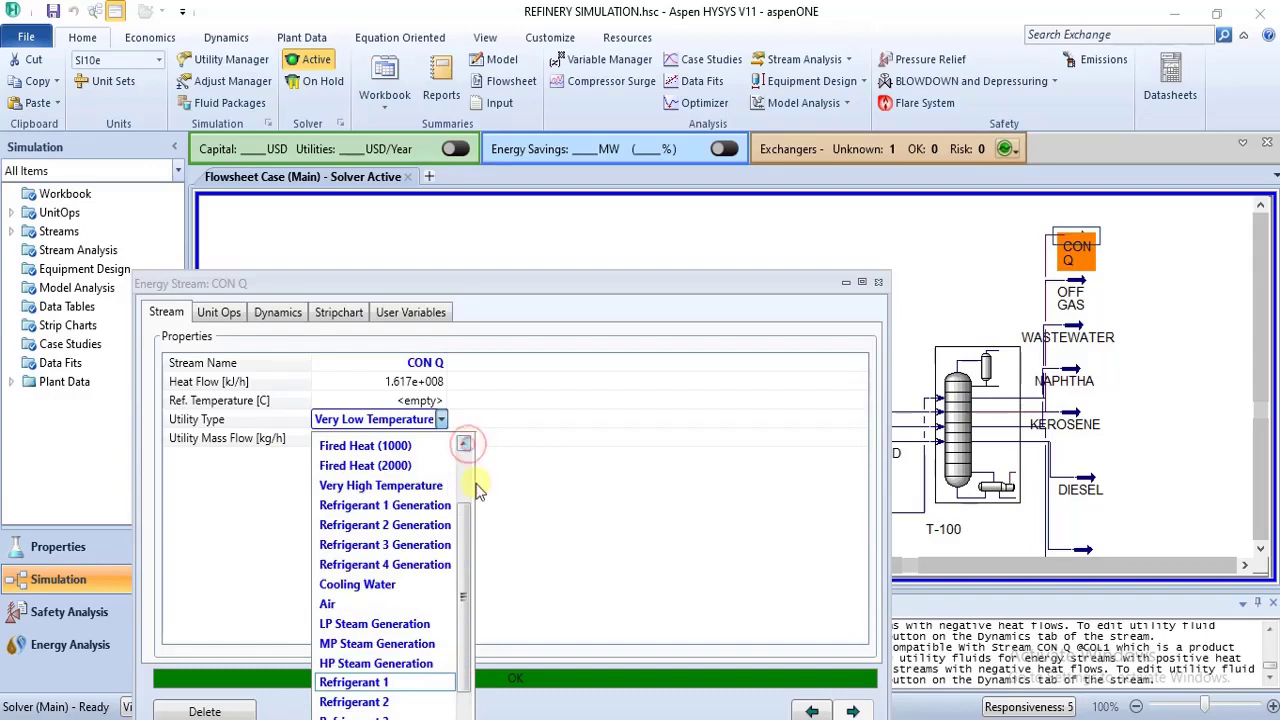
click(480, 488)
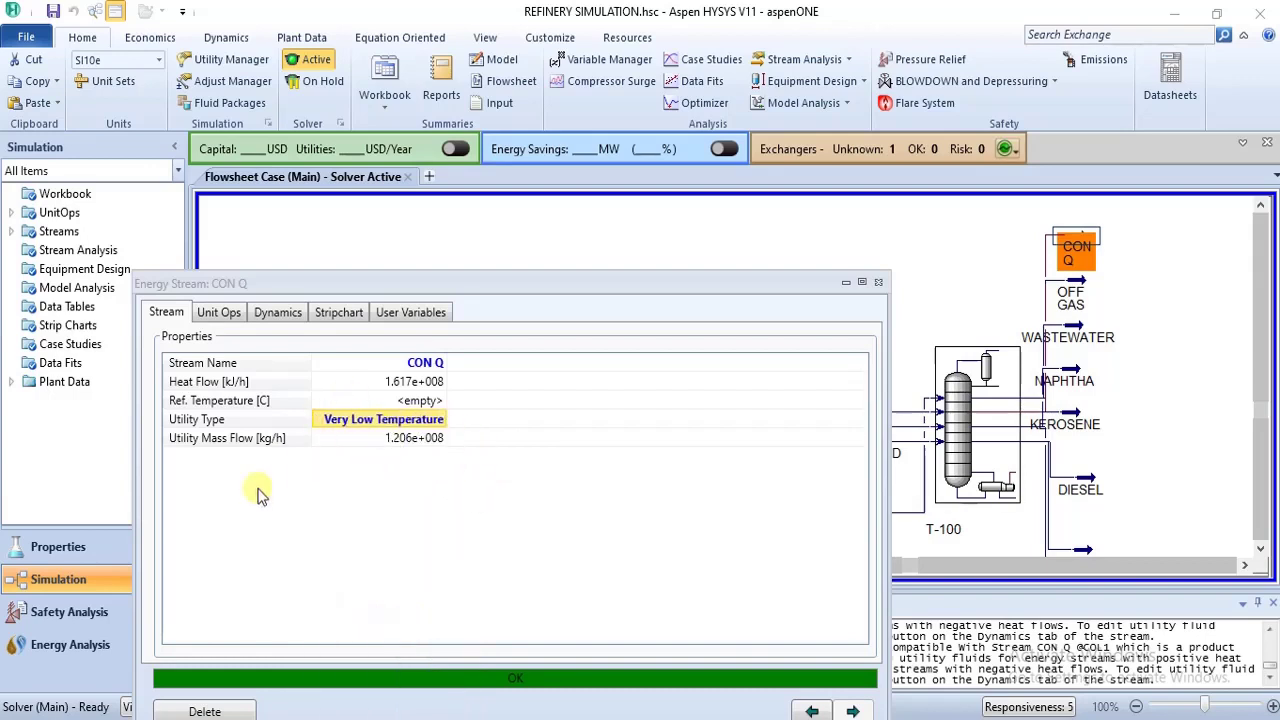